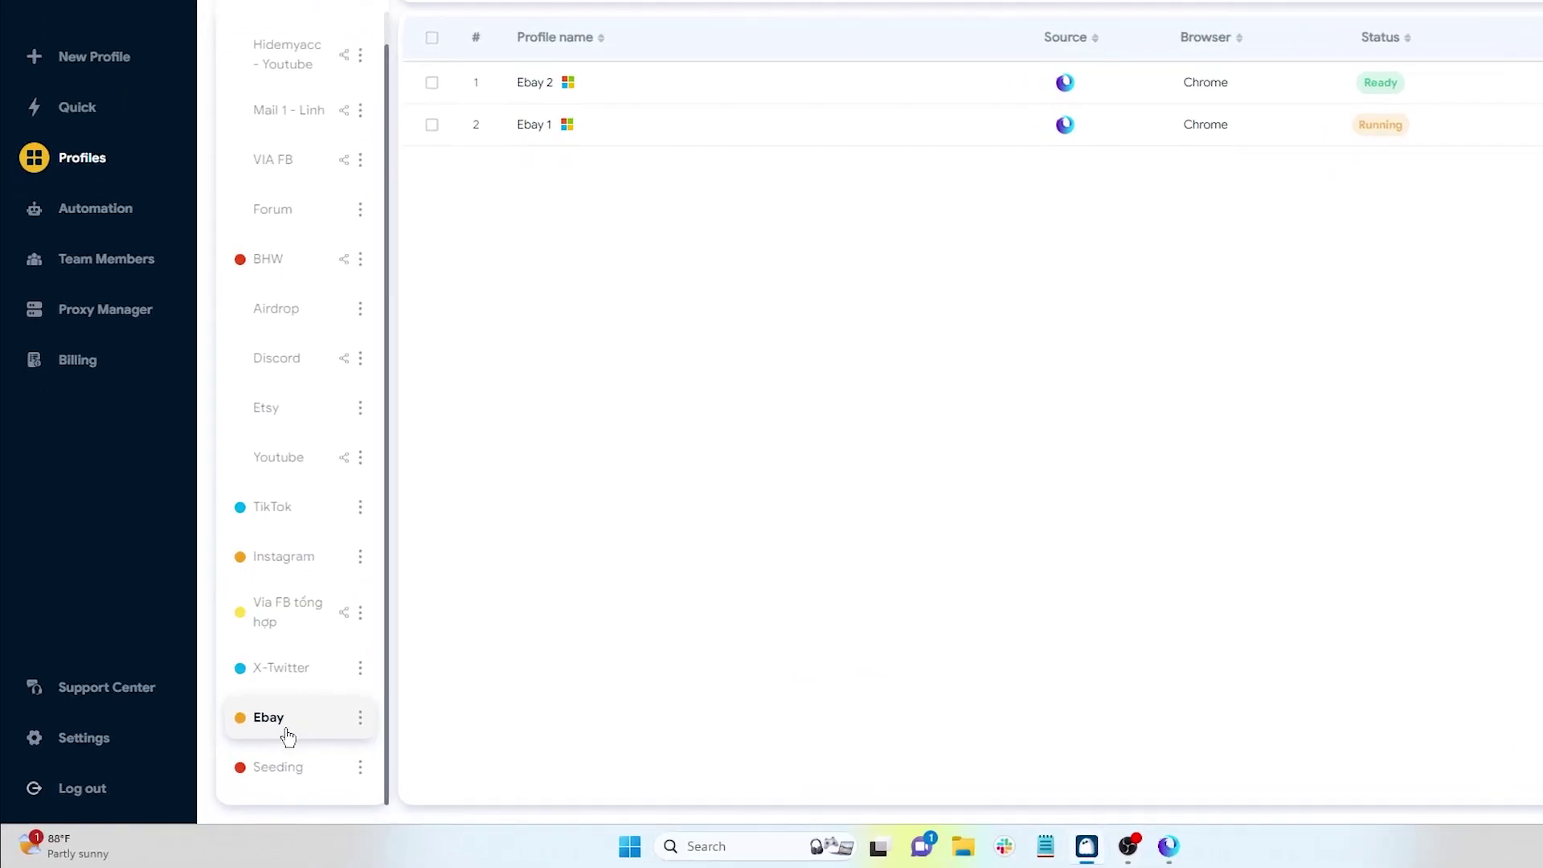
- Create and copy a new Magic Link URL, then delete the older second link
left_click(106, 745)
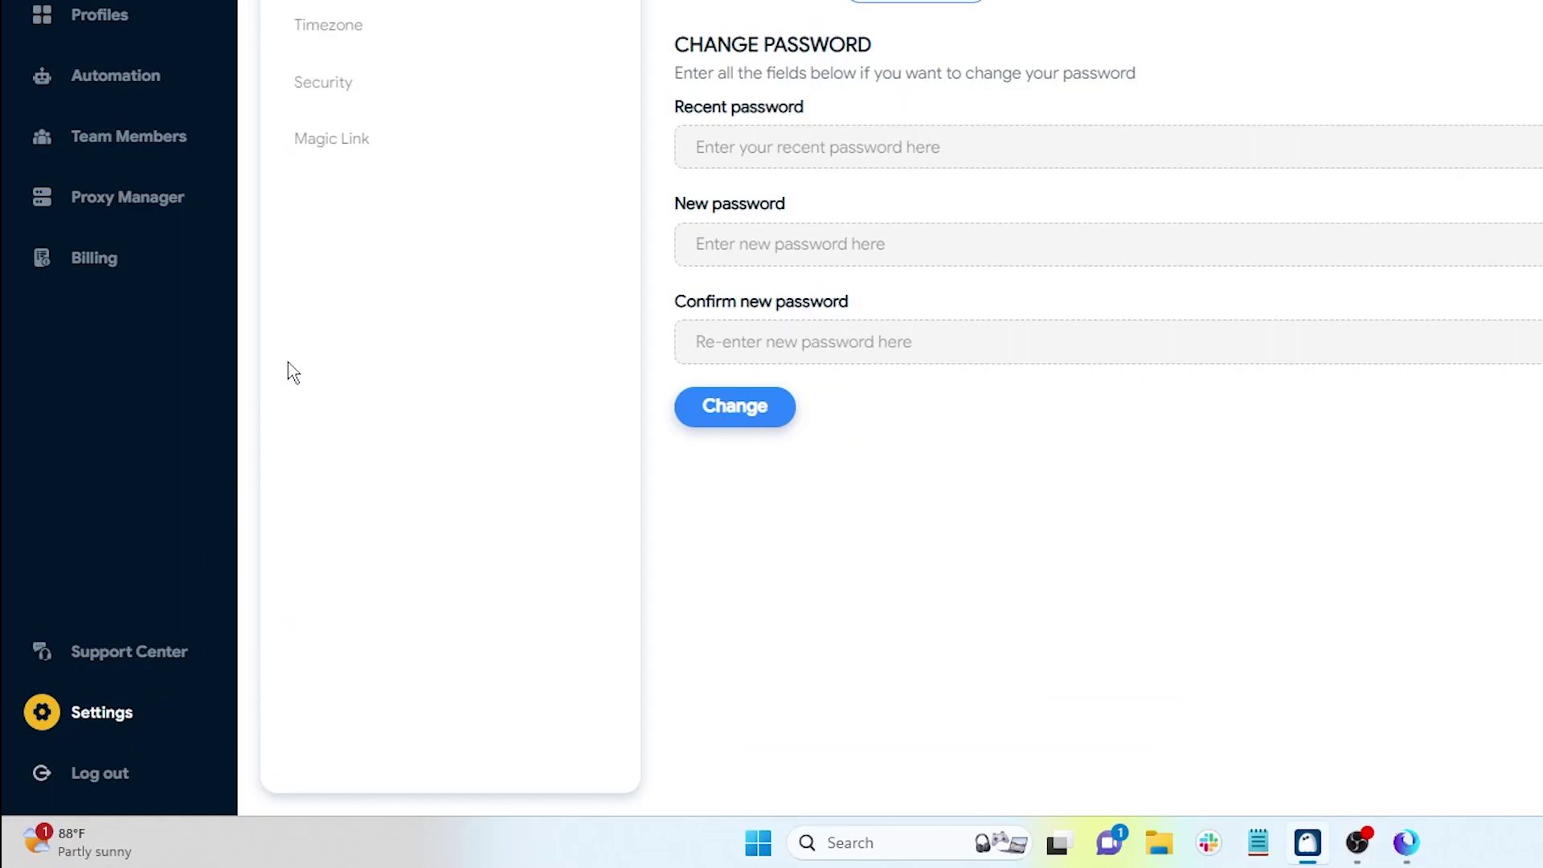
left_click(334, 146)
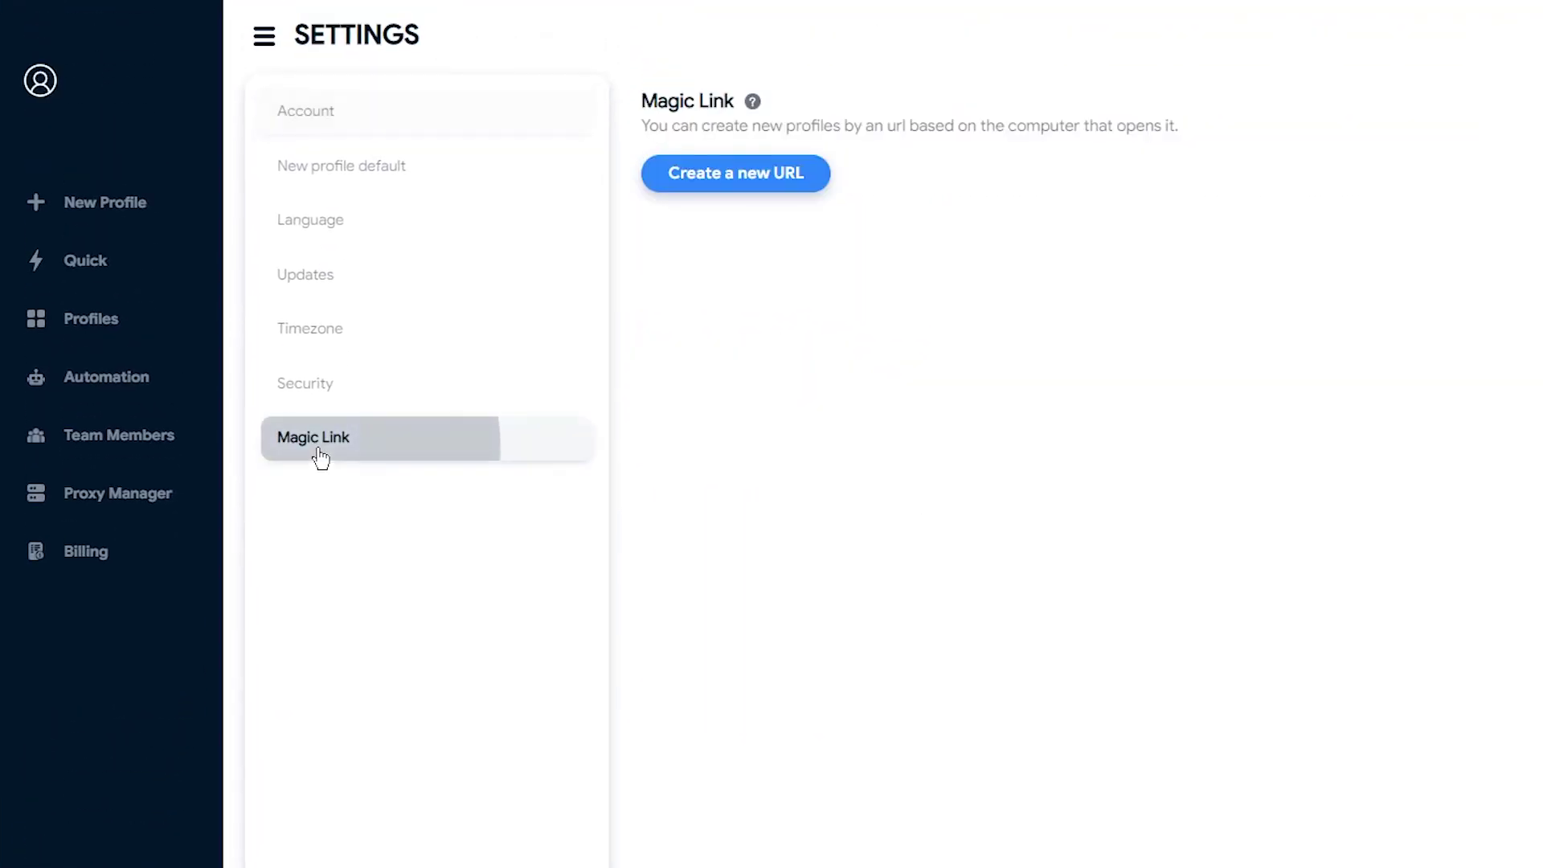
left_click(750, 183)
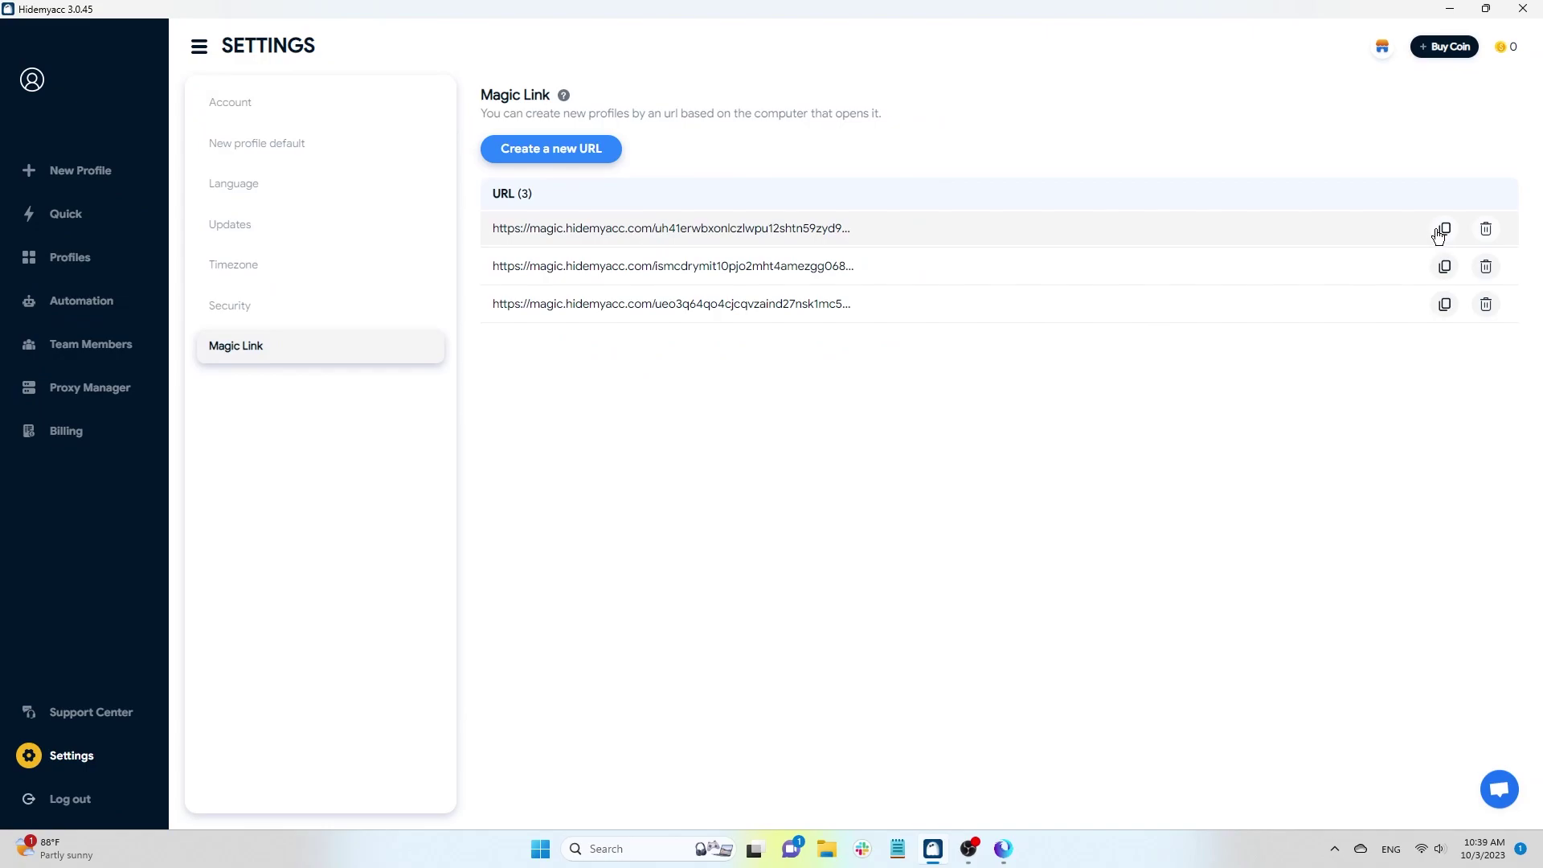
left_click(1439, 235)
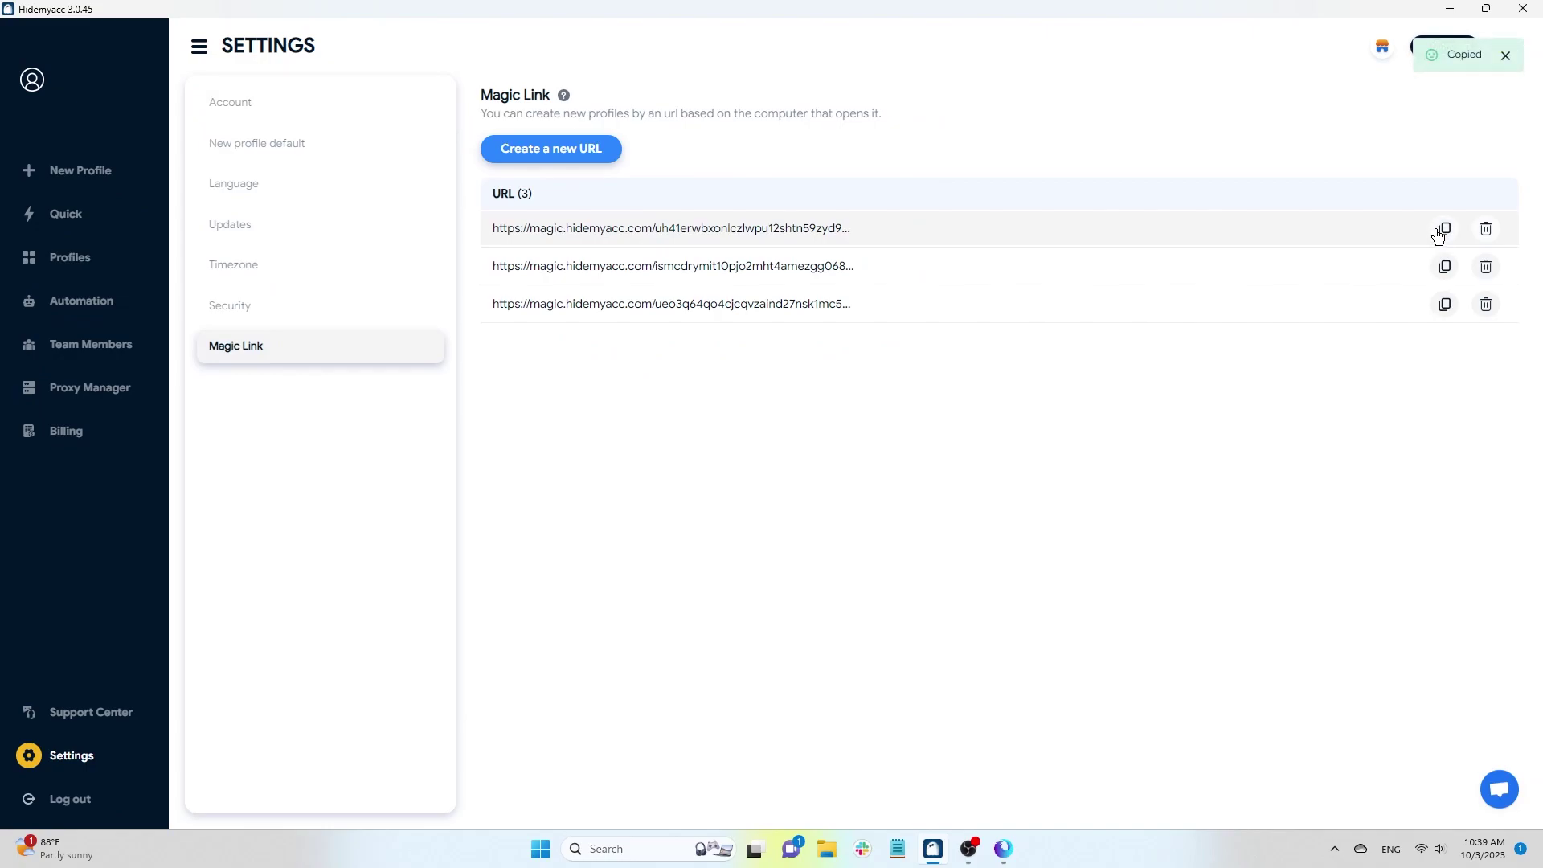
left_click(1486, 267)
left_click(816, 445)
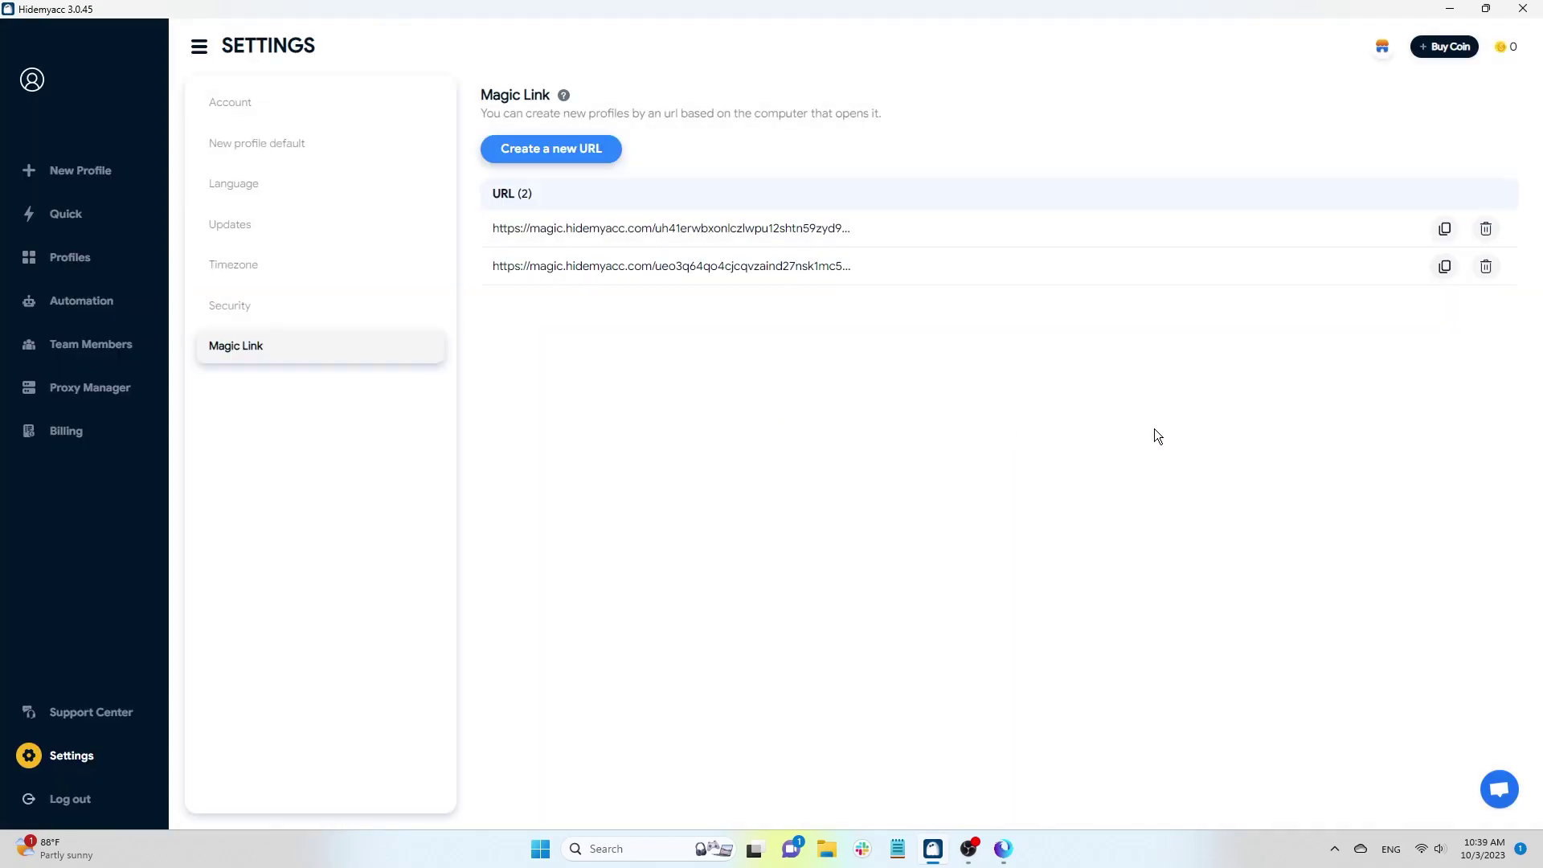
- Load the copied magic link in a new tab of the eBay browser
left_click(1002, 849)
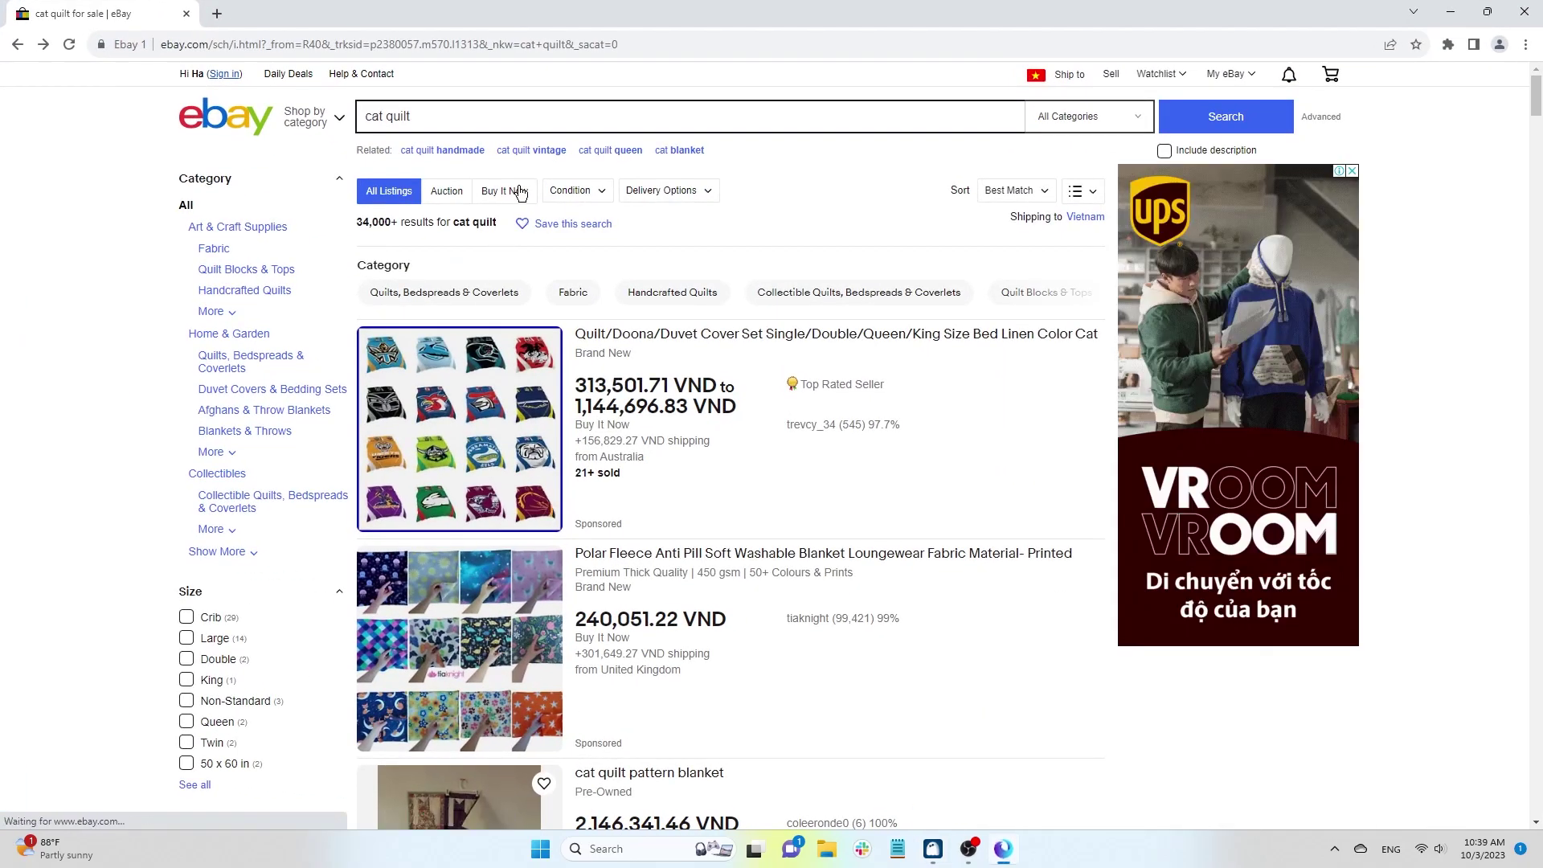
left_click(217, 13)
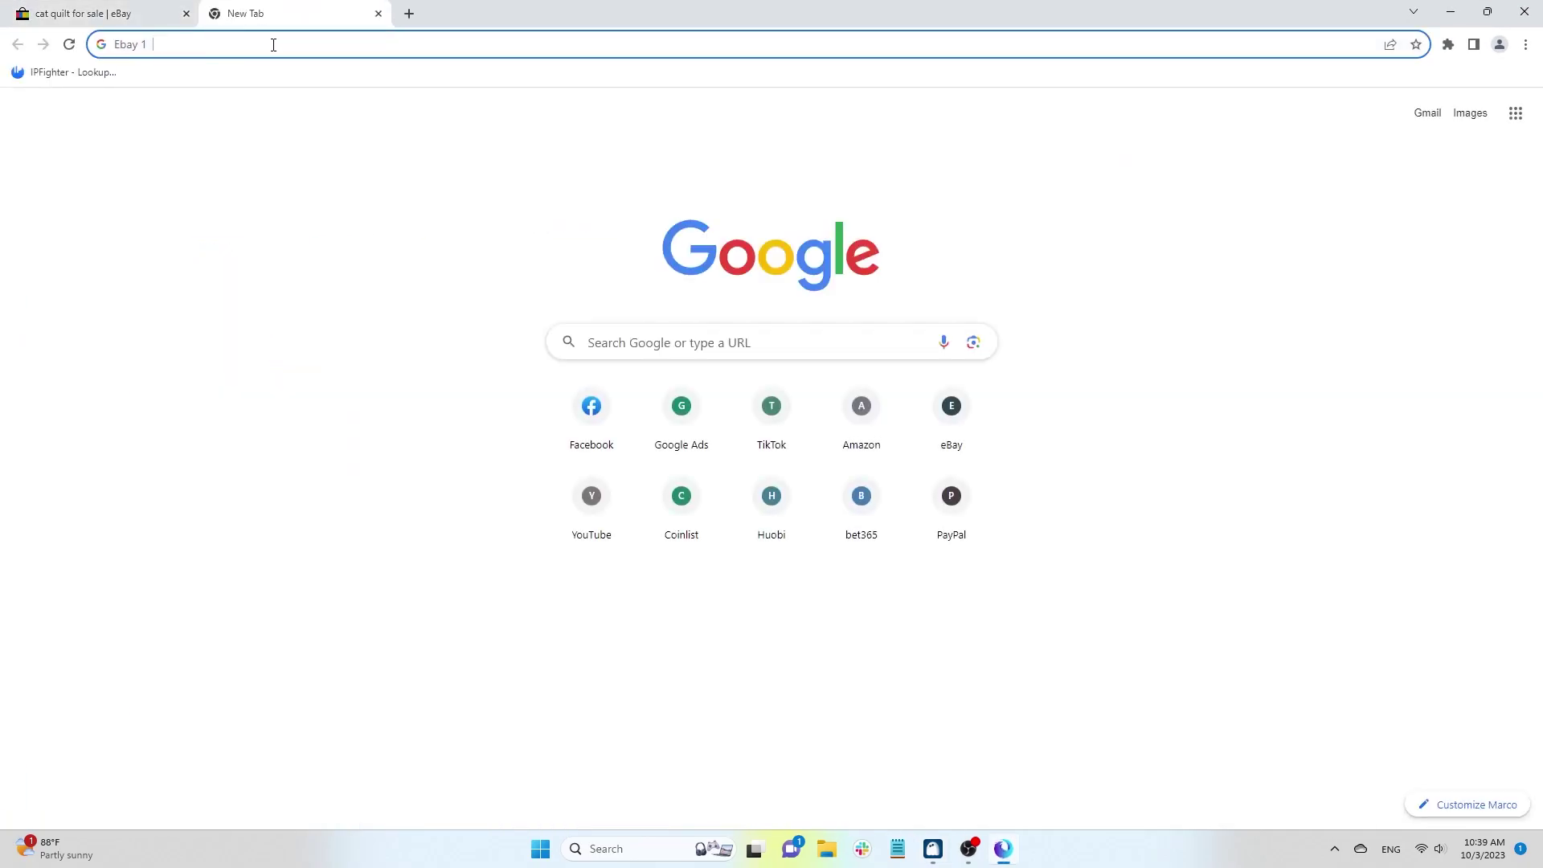
key("ctrl+v")
key("Return")
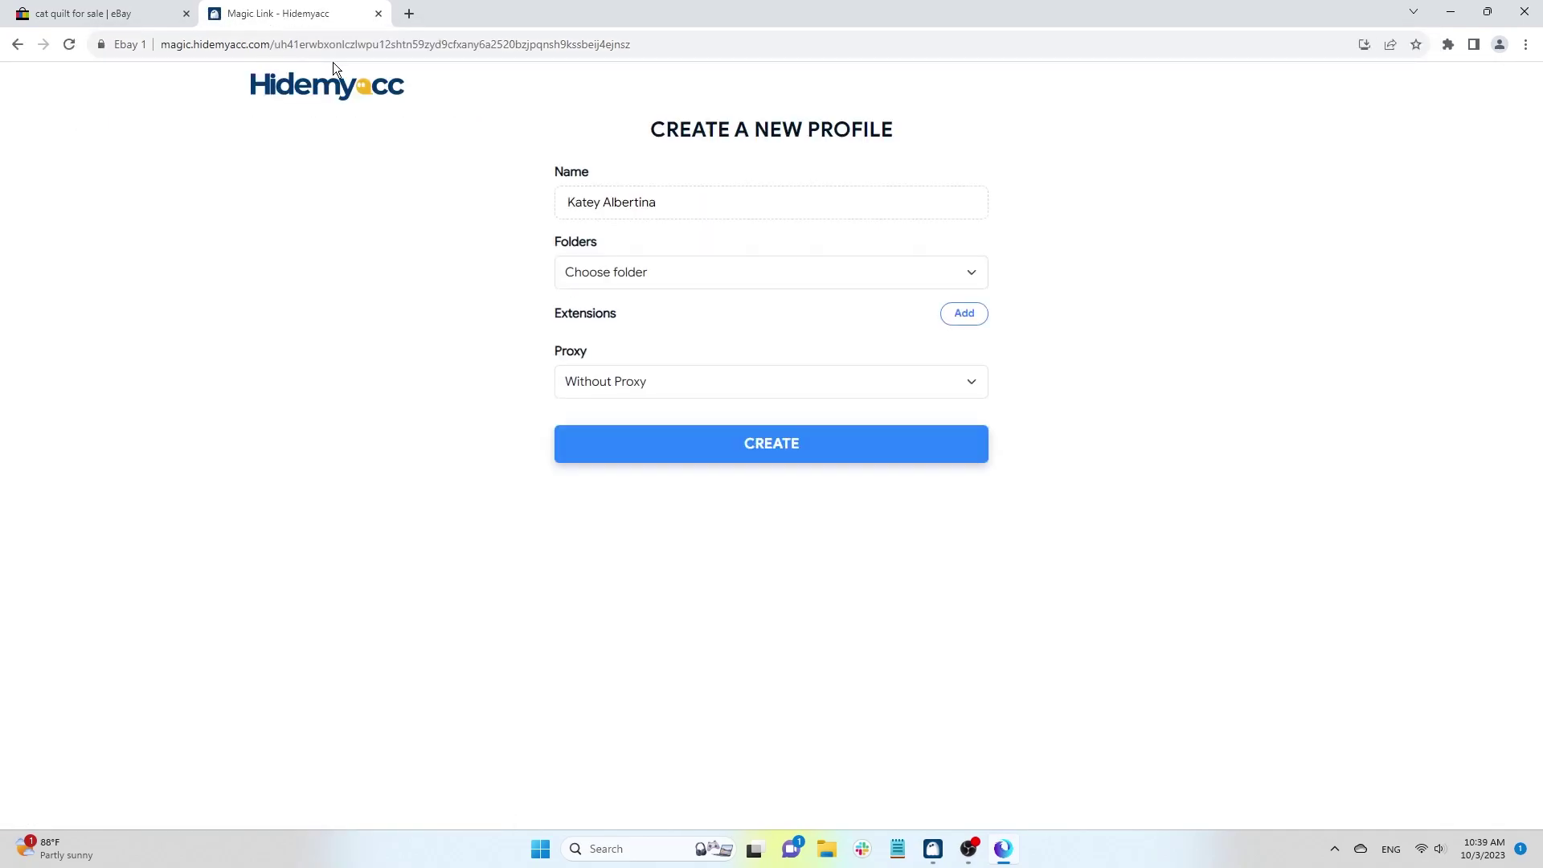
- Create profile 'Test eBay 1' in the Ebay folder with Cookiebro installed and Without Proxy
triple_click(694, 199)
type("Test eBay 1")
left_click(769, 268)
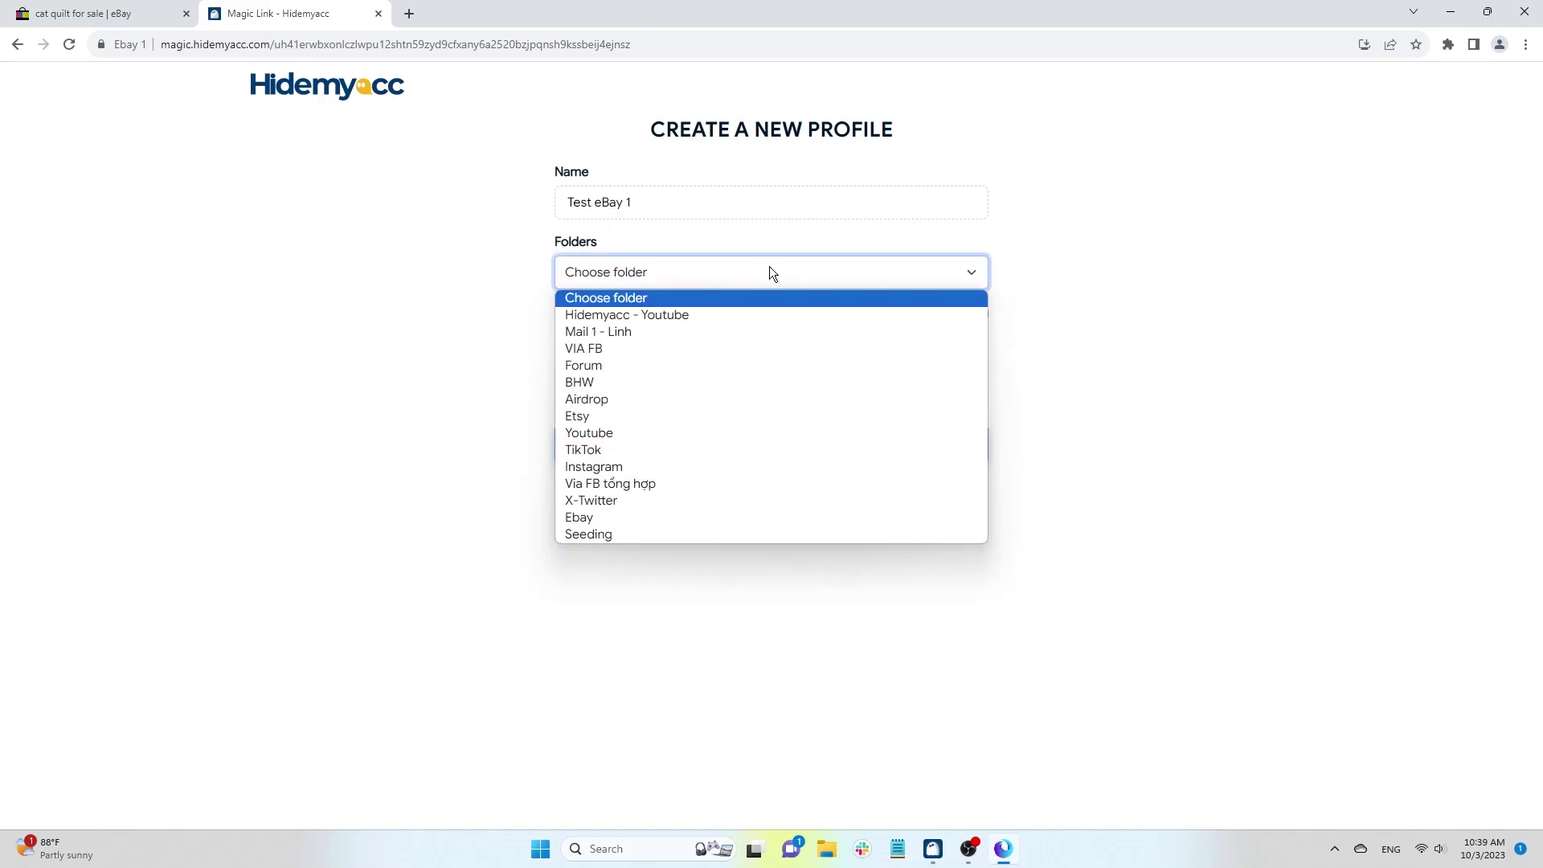
left_click(707, 520)
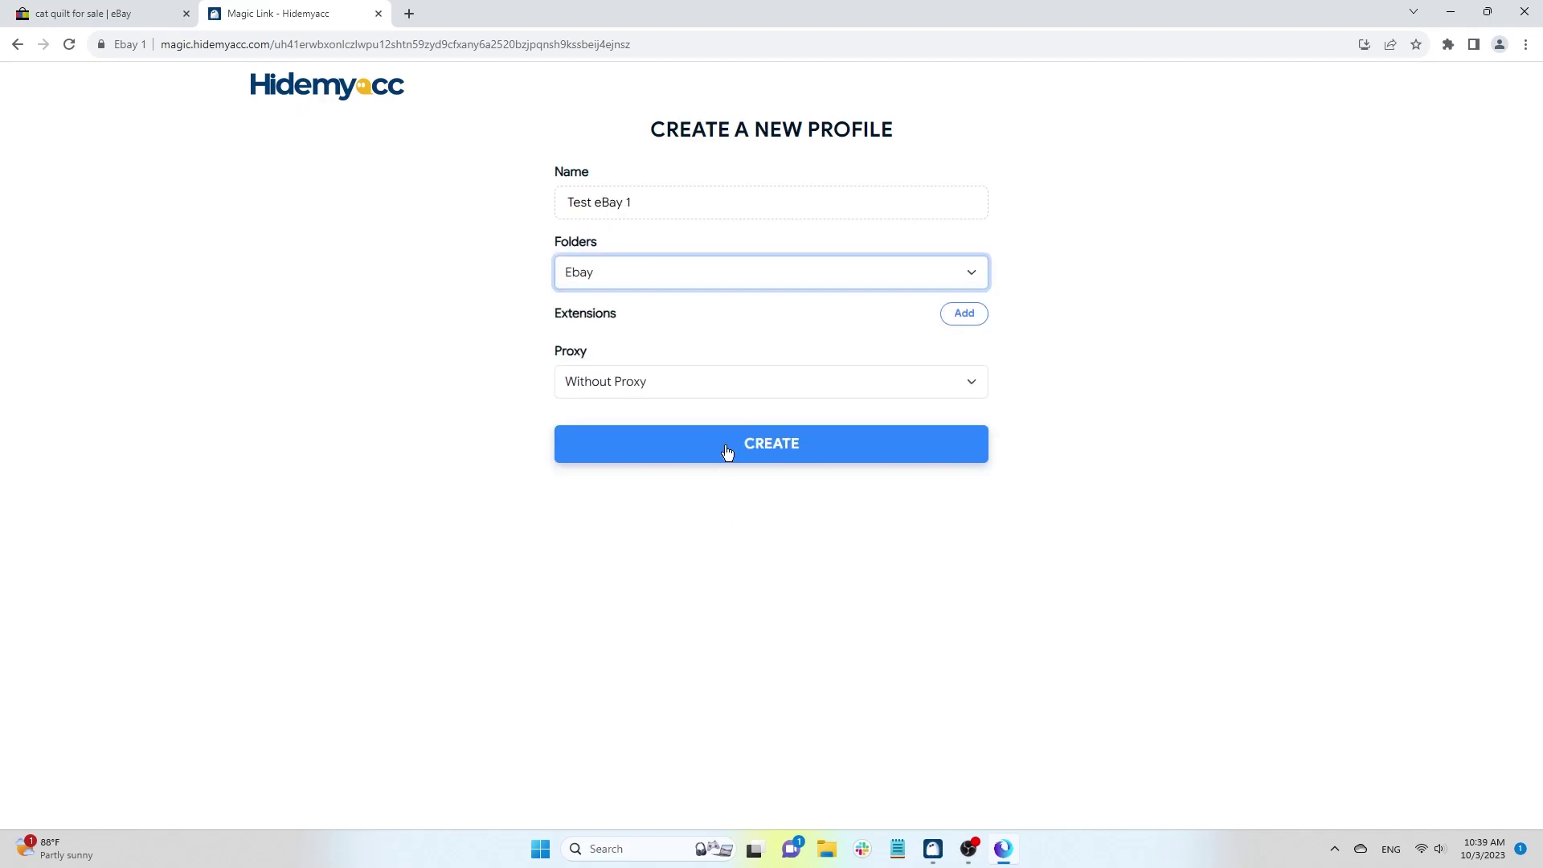
left_click(966, 317)
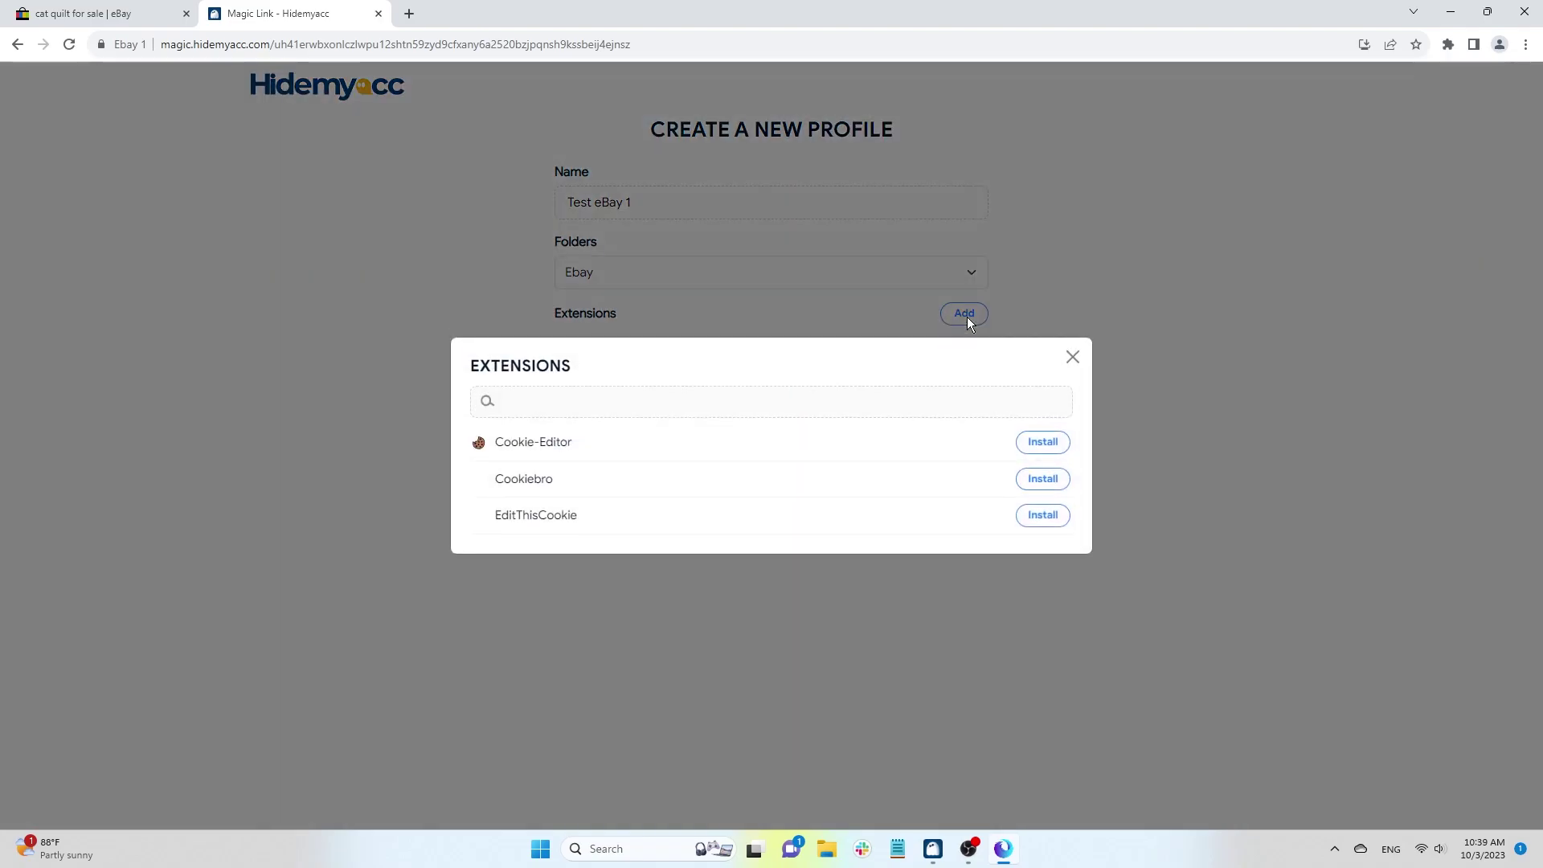
left_click(1044, 481)
left_click(1073, 357)
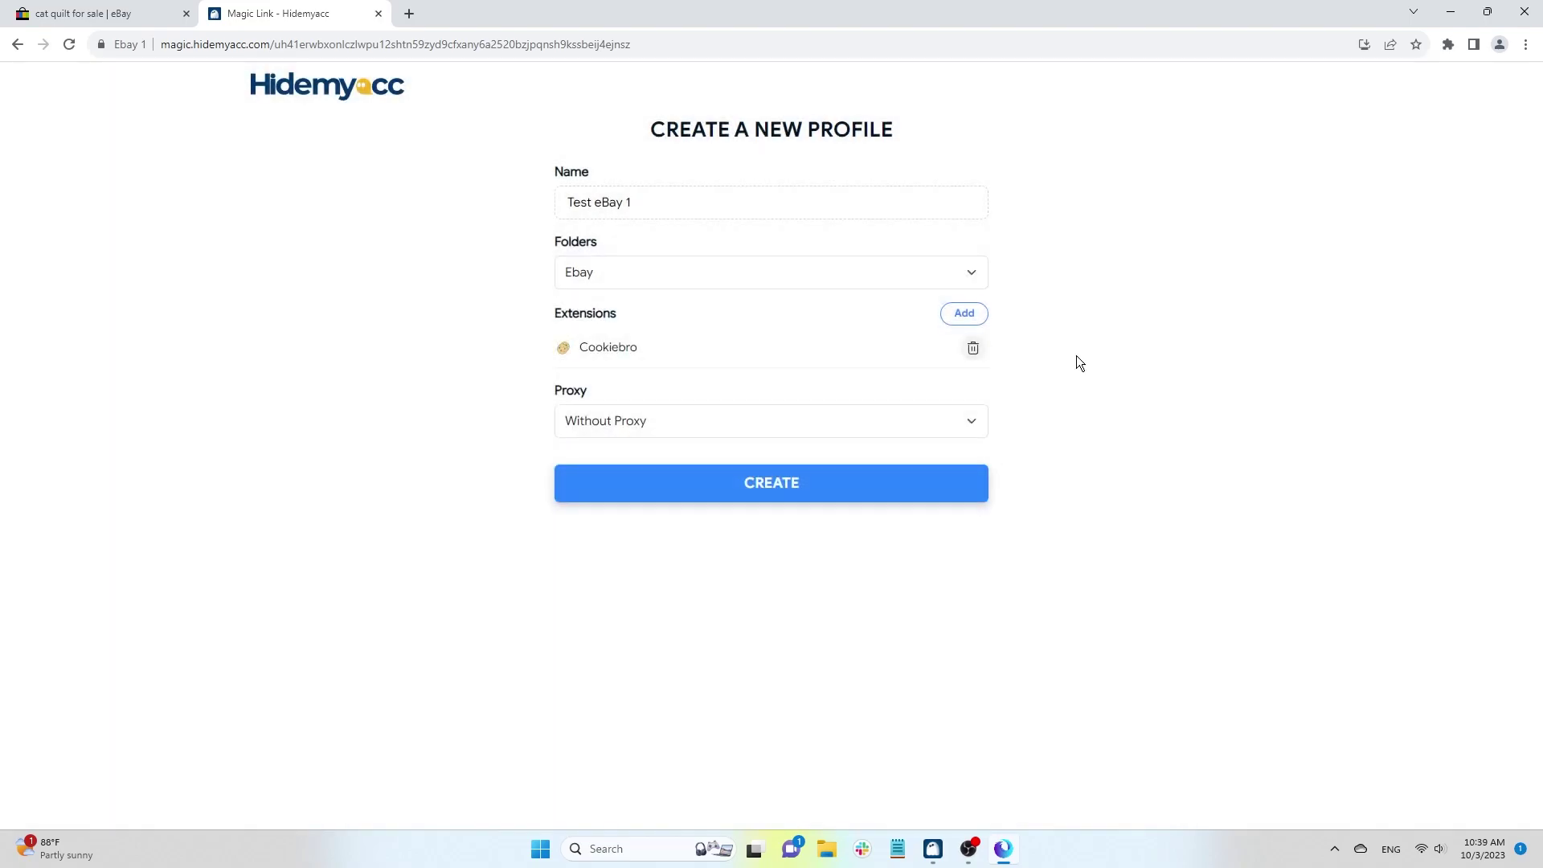
left_click(972, 417)
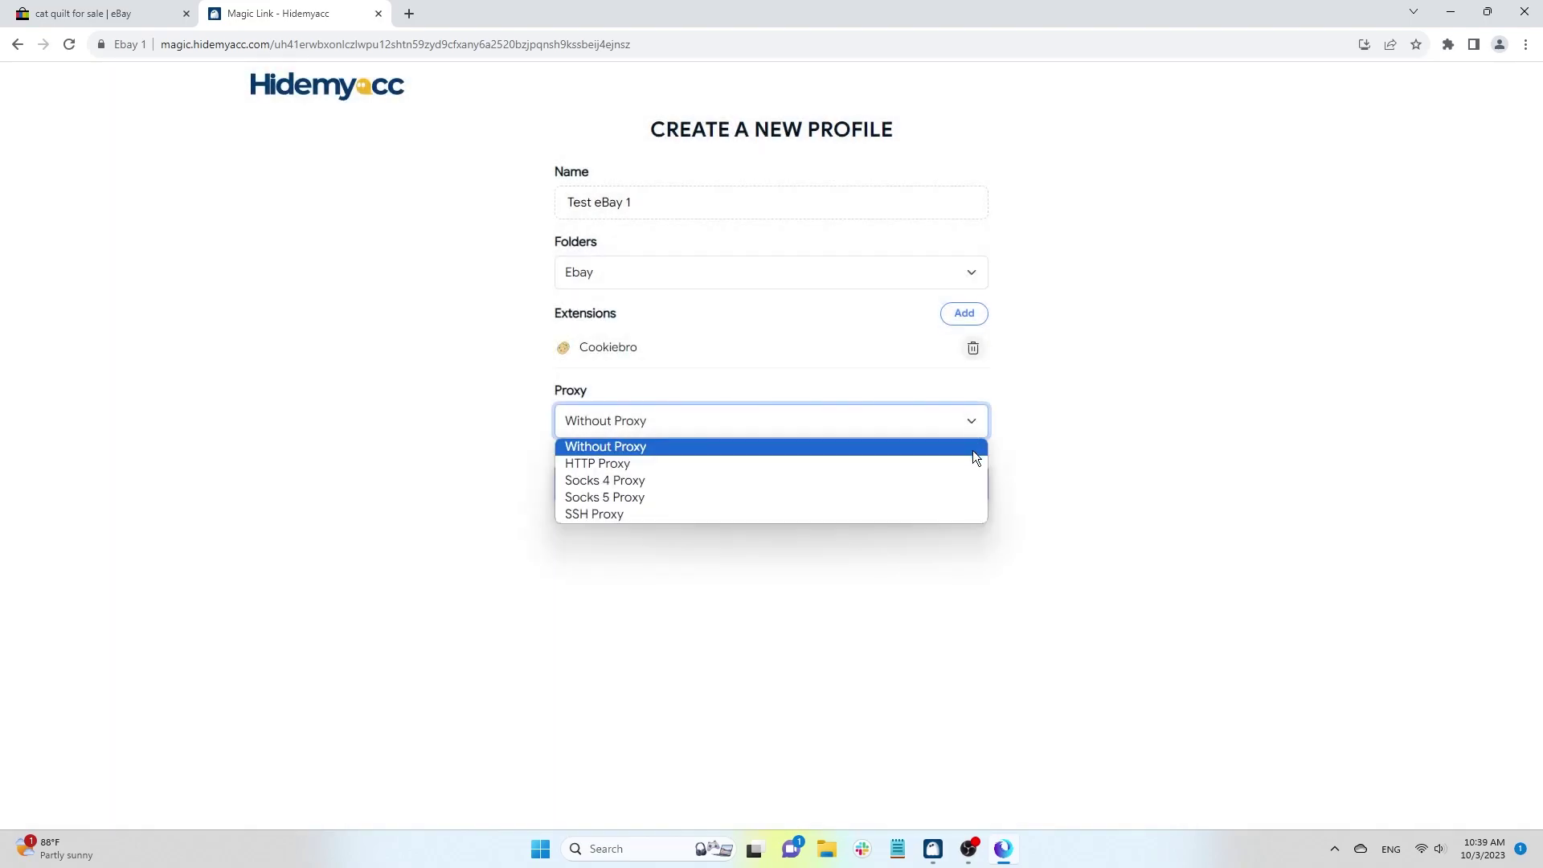
left_click(972, 450)
left_click(872, 483)
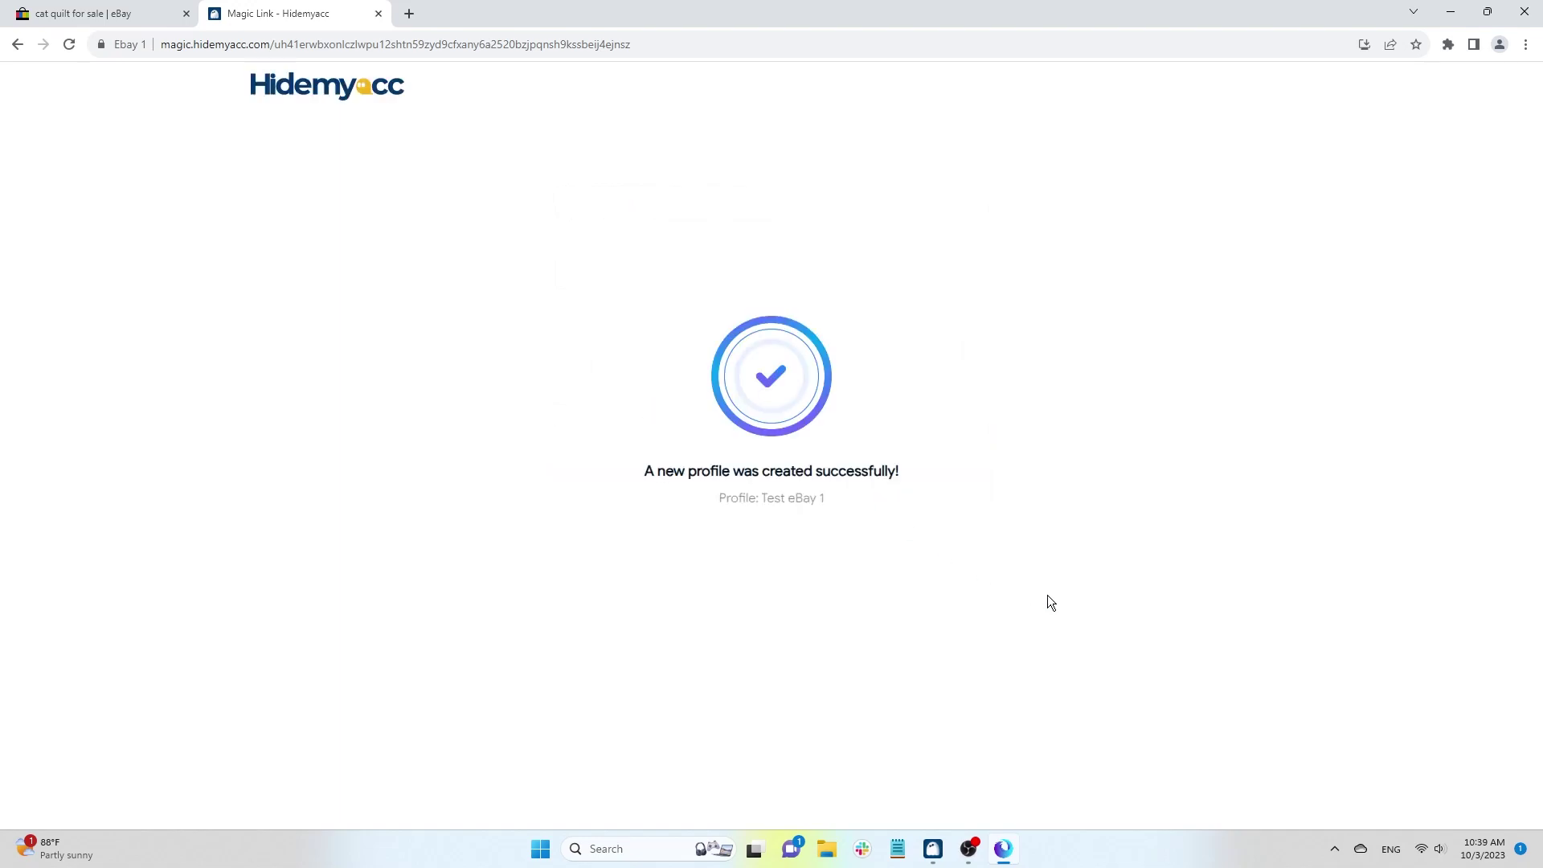
- Run the Test eBay 1 profile from Hidemyacc's Ebay folder
key("alt+Tab")
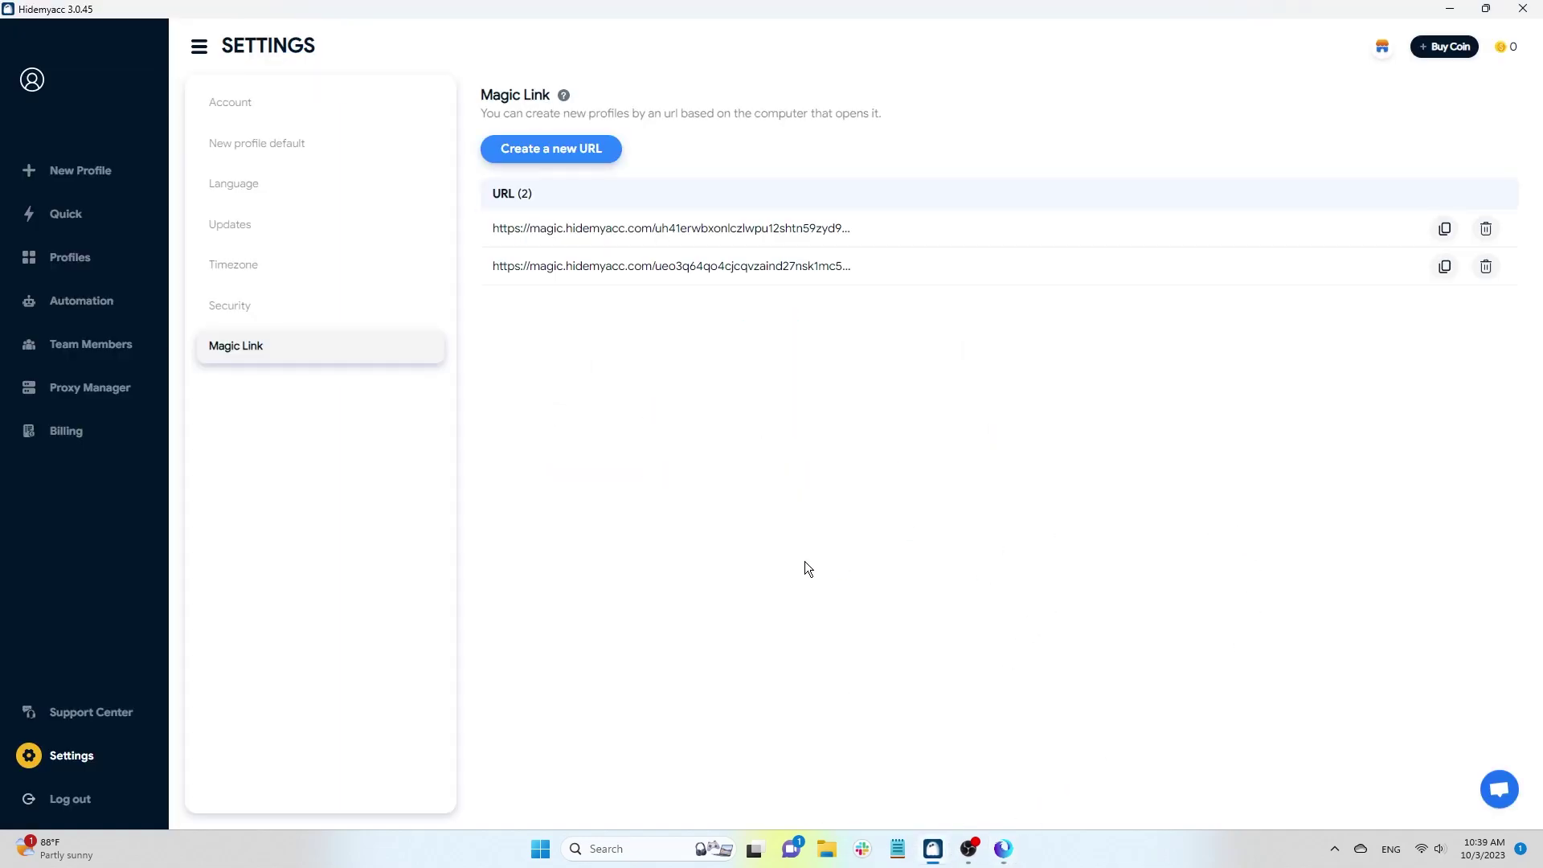
left_click(70, 259)
left_click(231, 768)
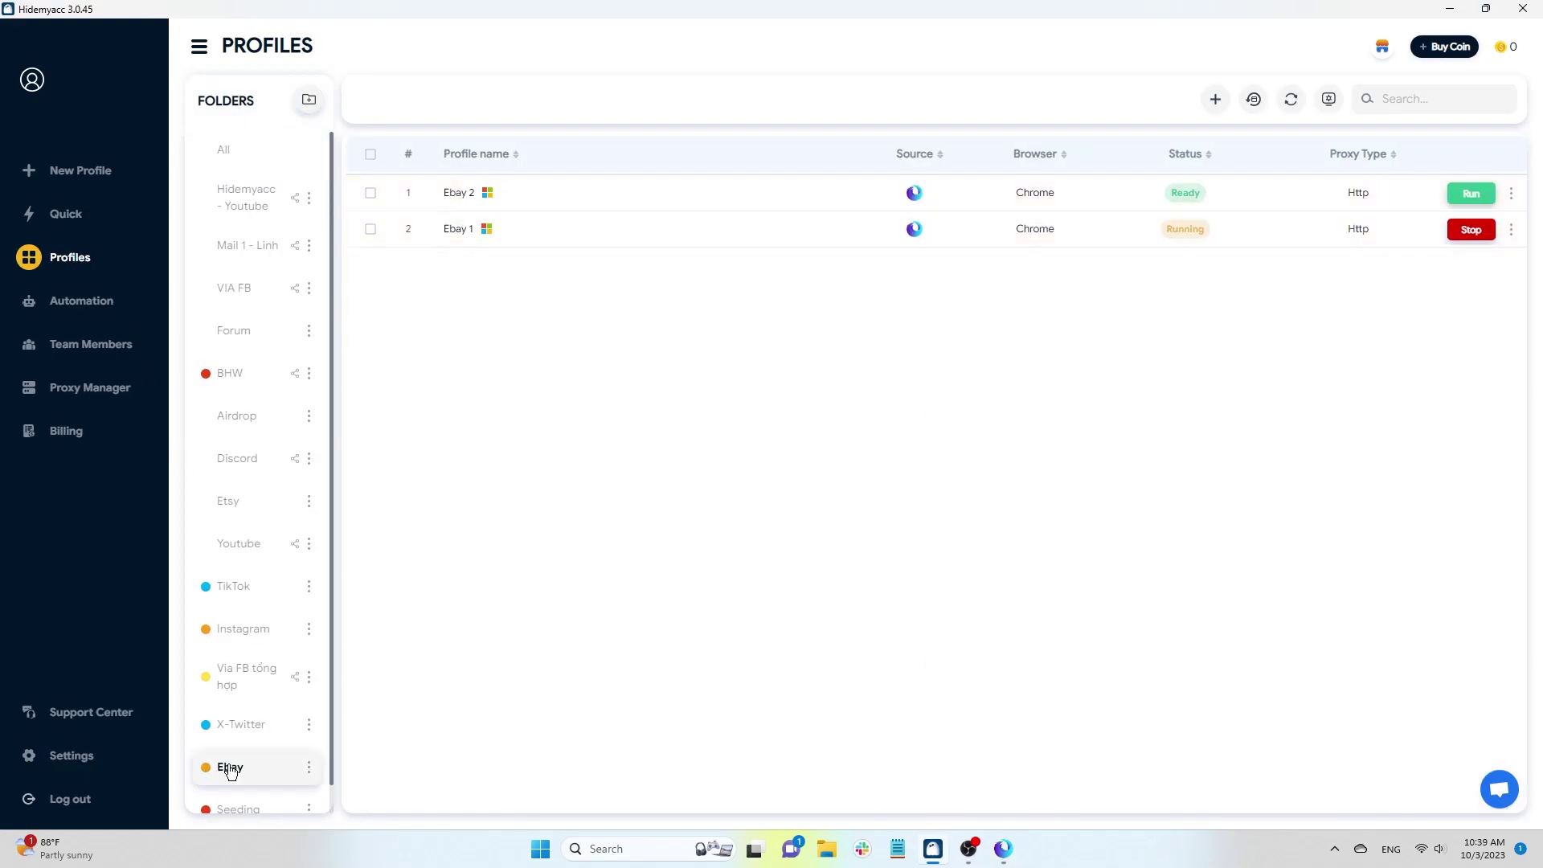
left_click(1473, 200)
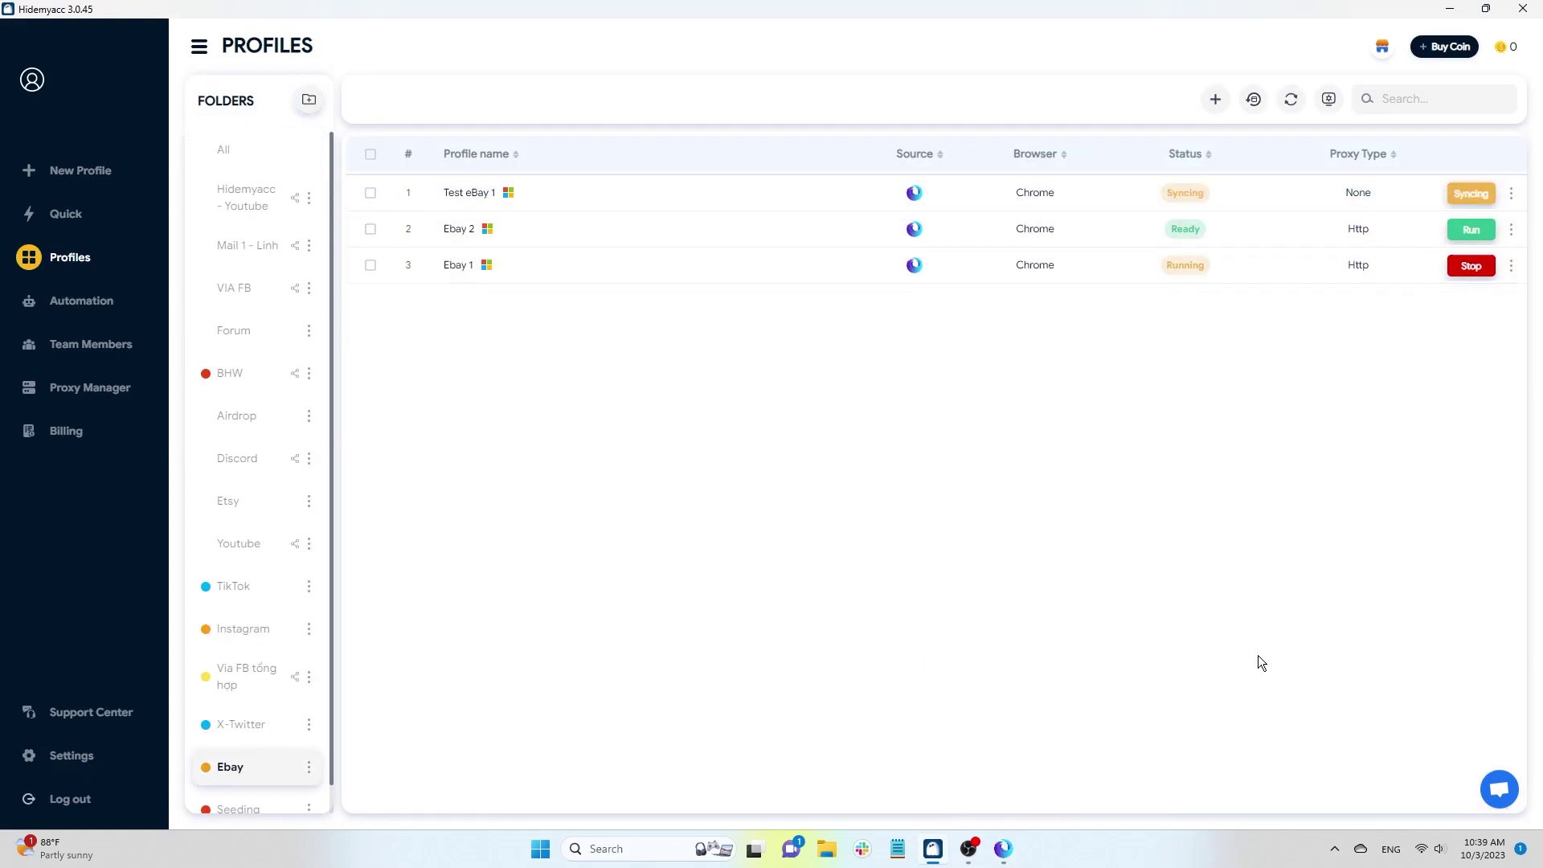
- Tile the two profile browsers side by side and load ipfighter.com in the right one
left_click(801, 105)
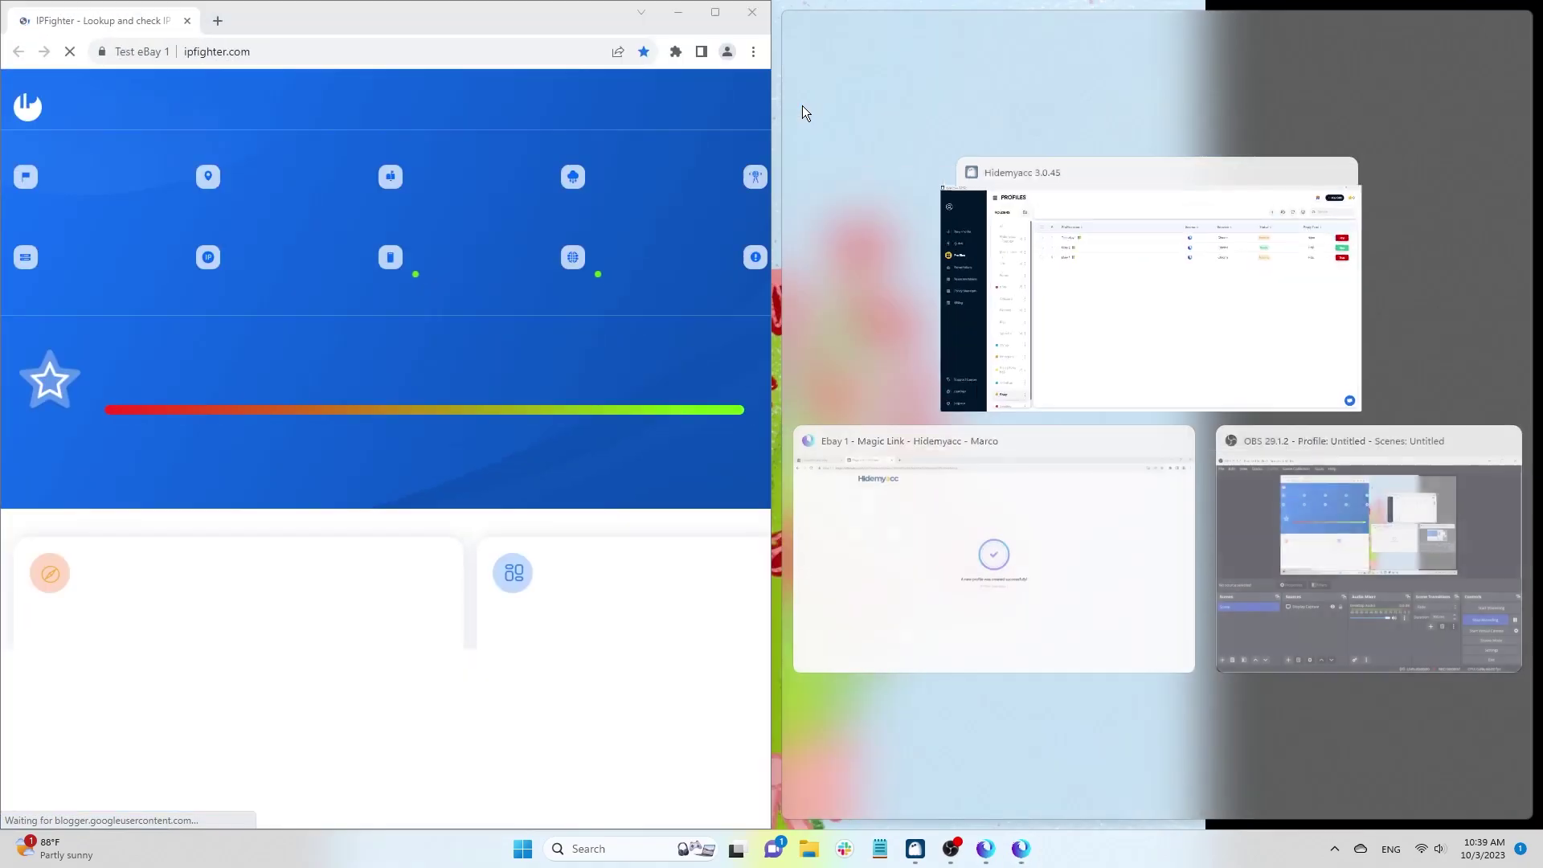
left_click(1034, 504)
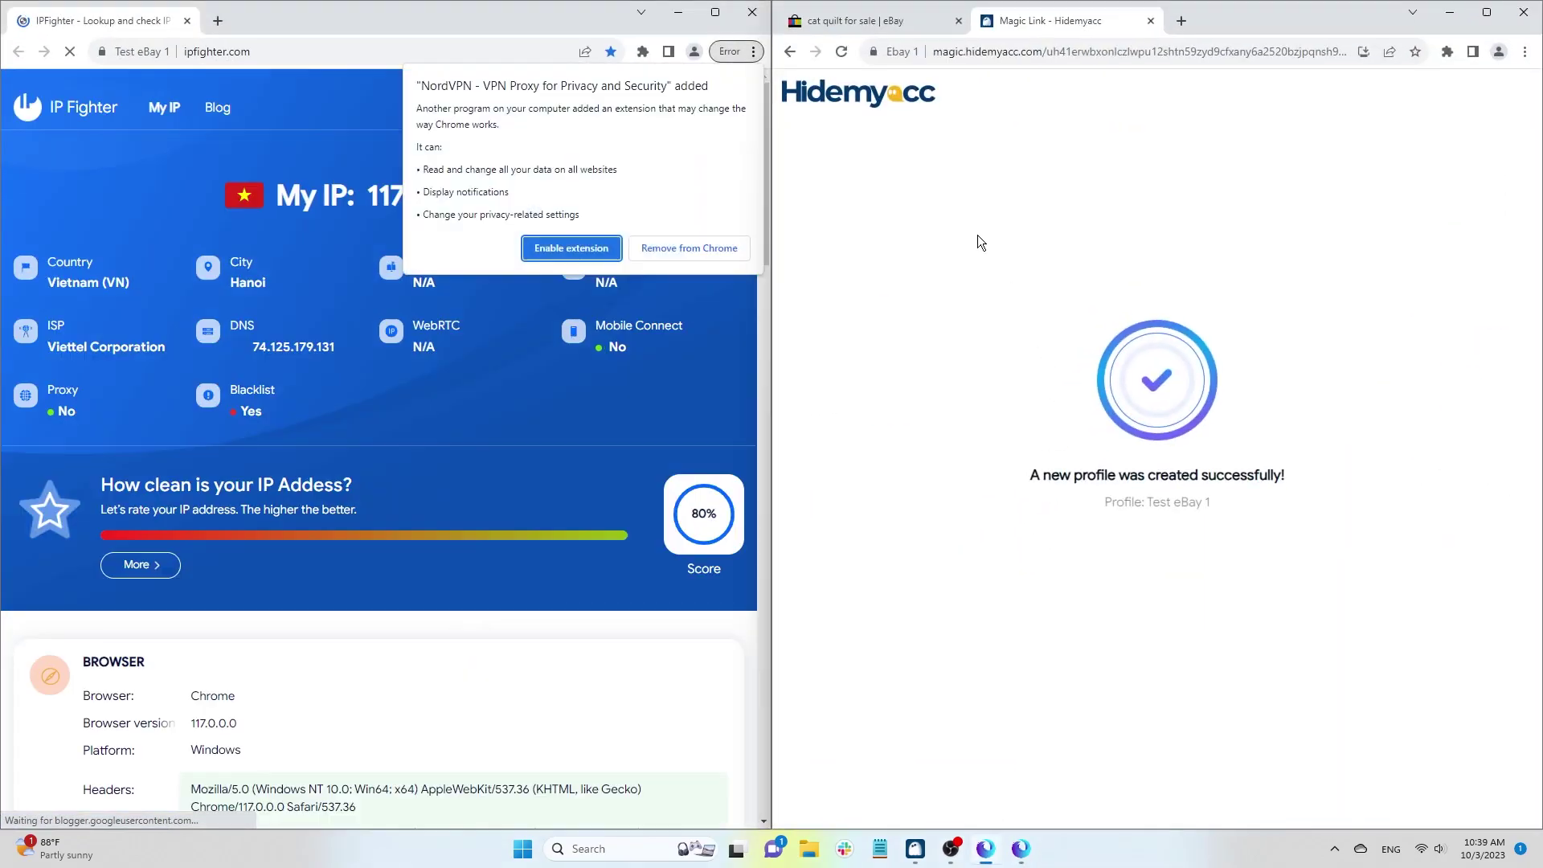
left_click(1180, 20)
type("ipf")
key("Return")
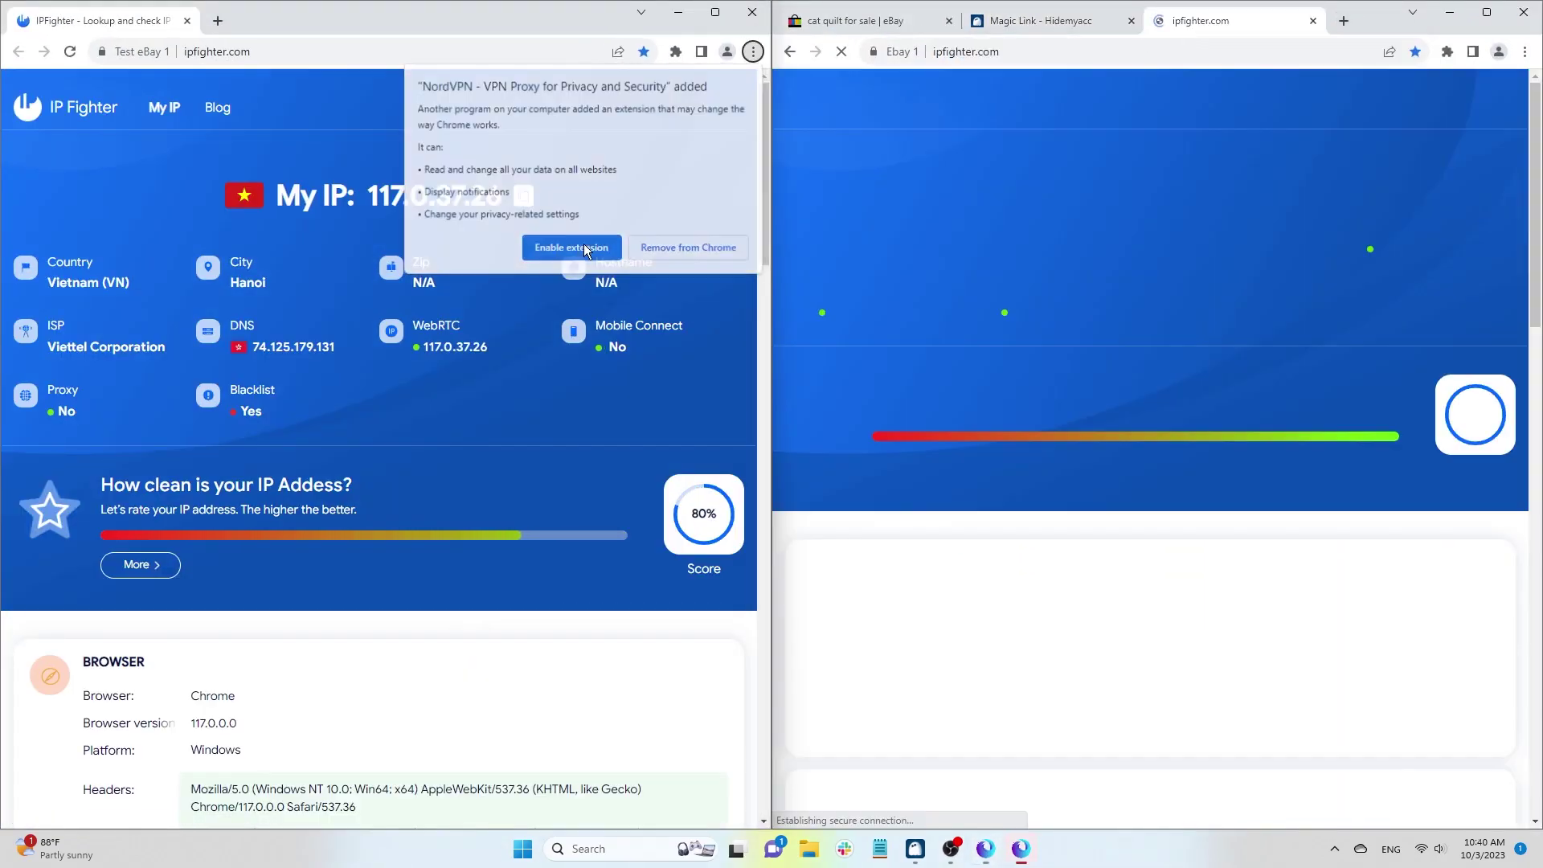
left_click(571, 248)
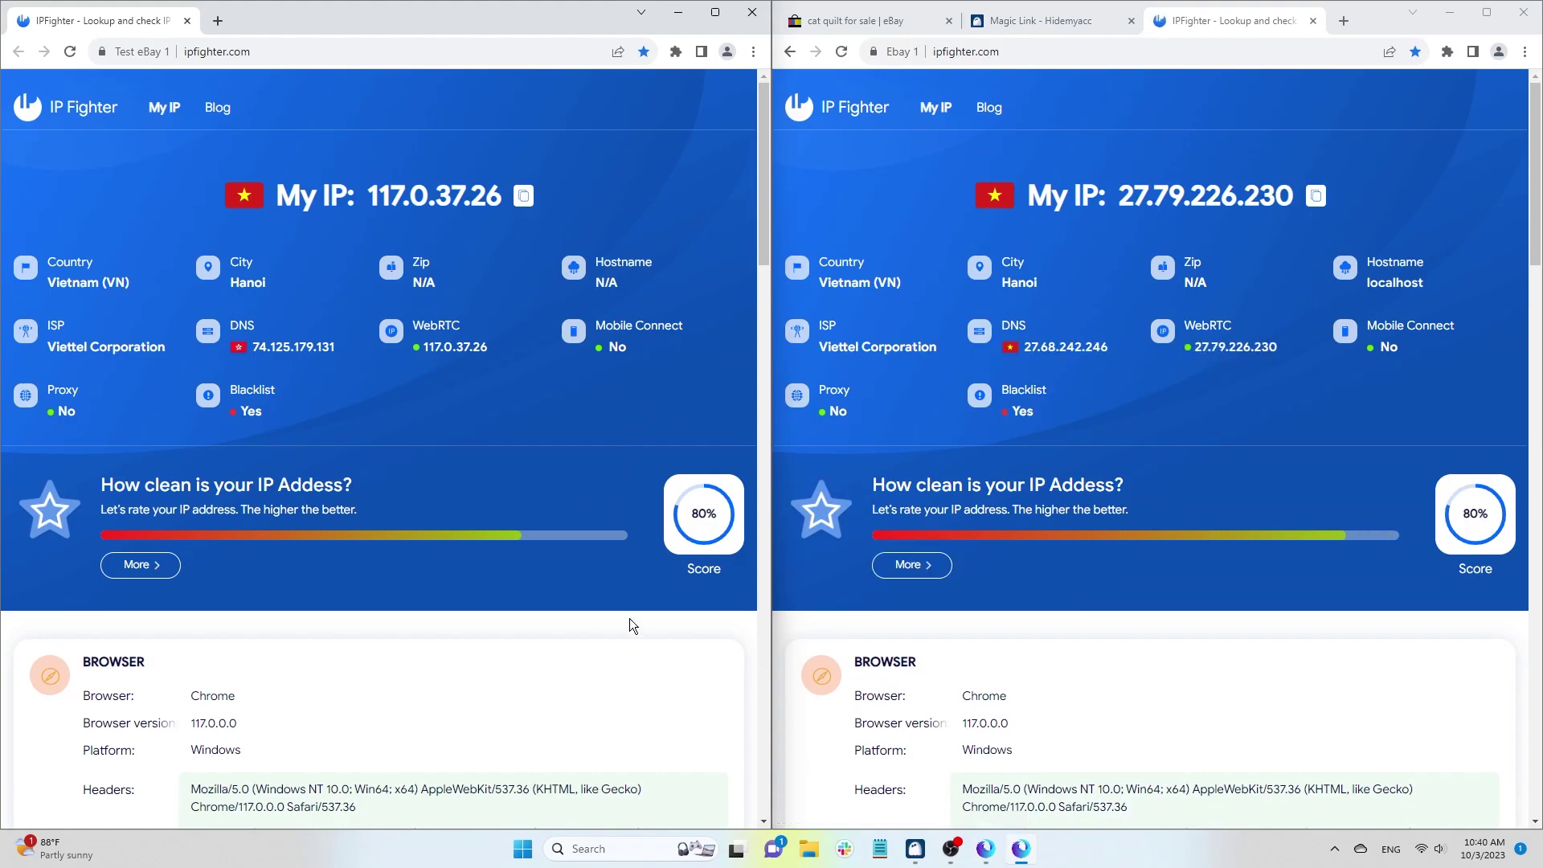
- Scroll through Navigator, Extended, Screen and Plugins values, noting AvailWidth 1858 versus 1920
scroll(547, 524, "down", 4)
scroll(604, 489, "down", 3)
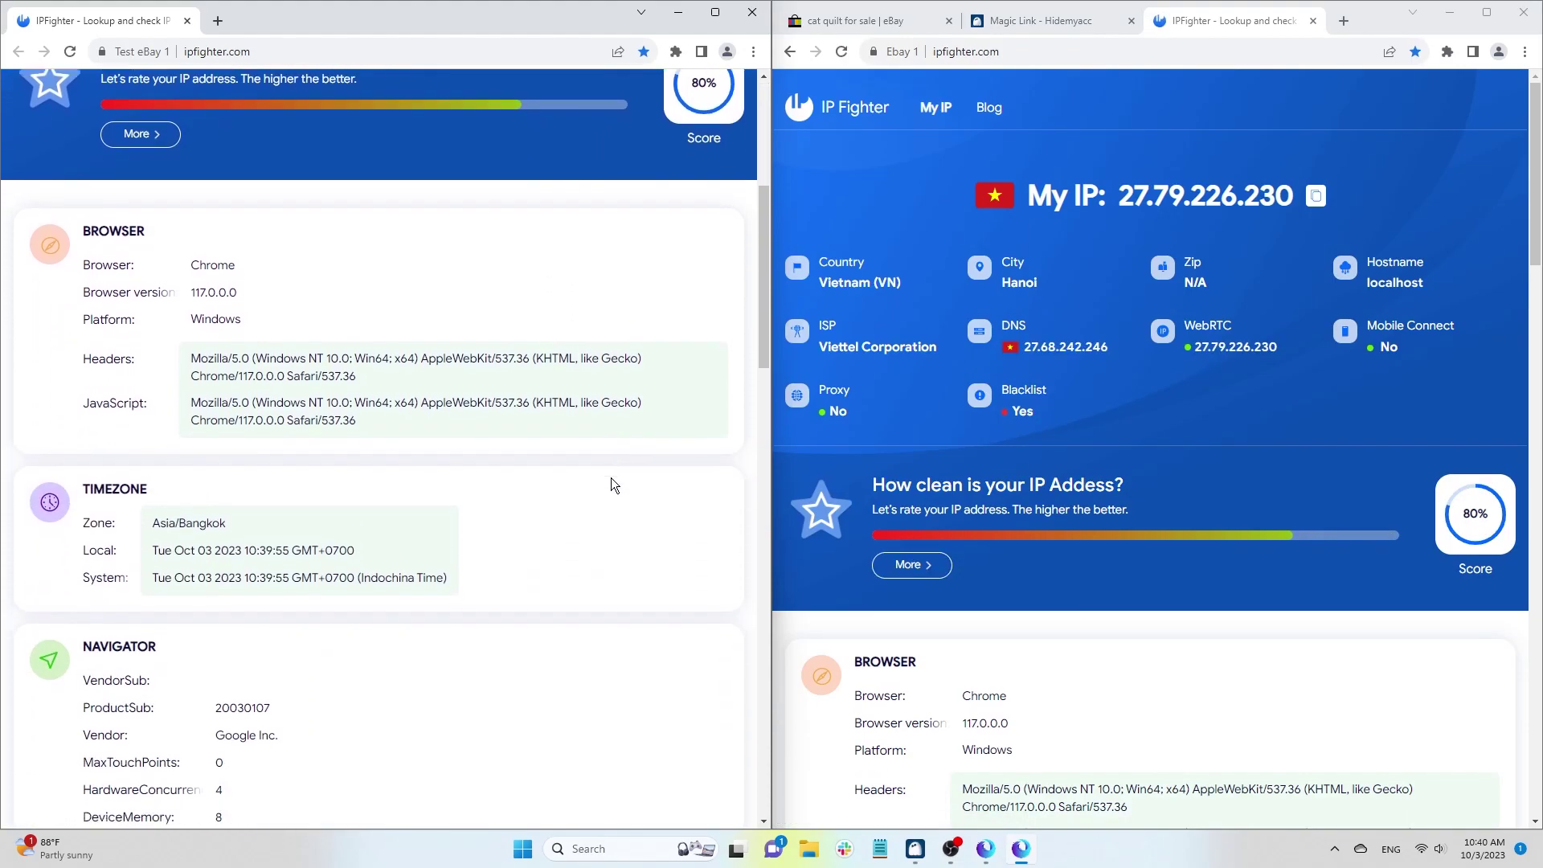
scroll(956, 402, "down", 4)
scroll(952, 402, "down", 4)
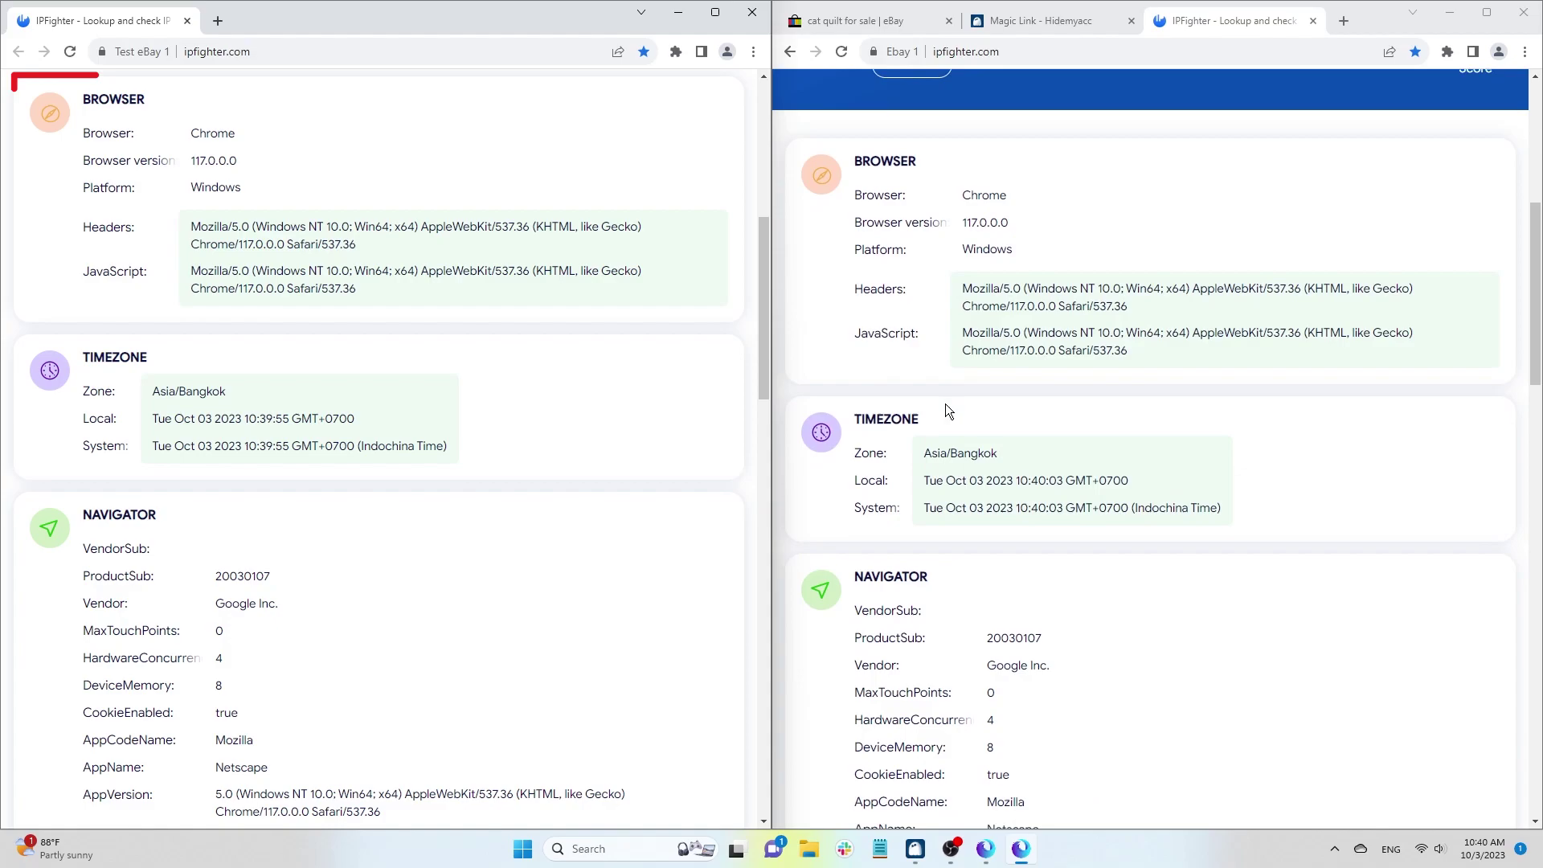
scroll(932, 403, "up", 1)
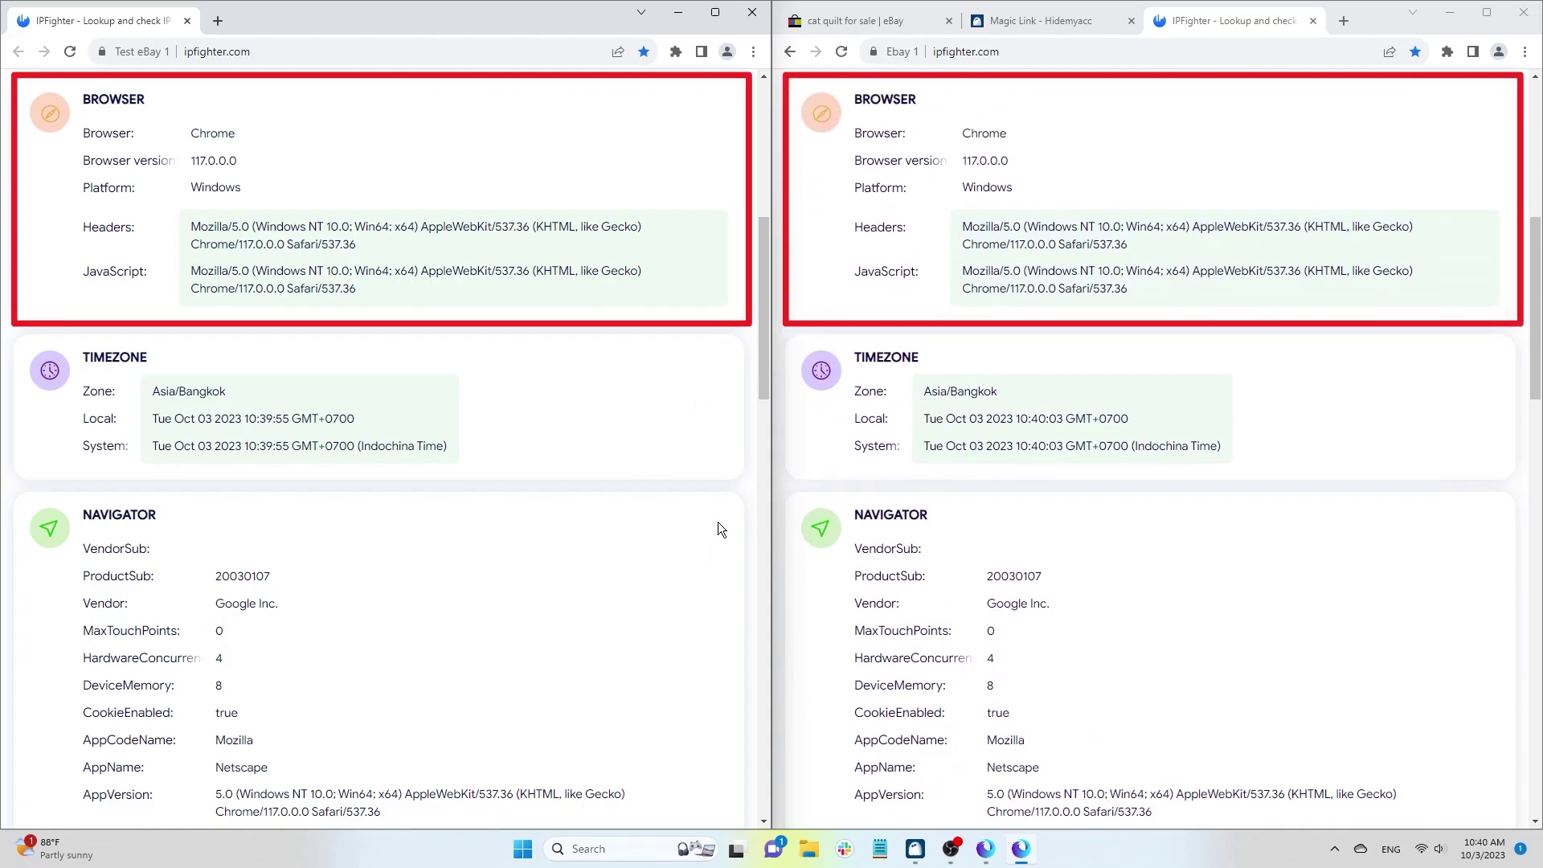
scroll(744, 504, "down", 4)
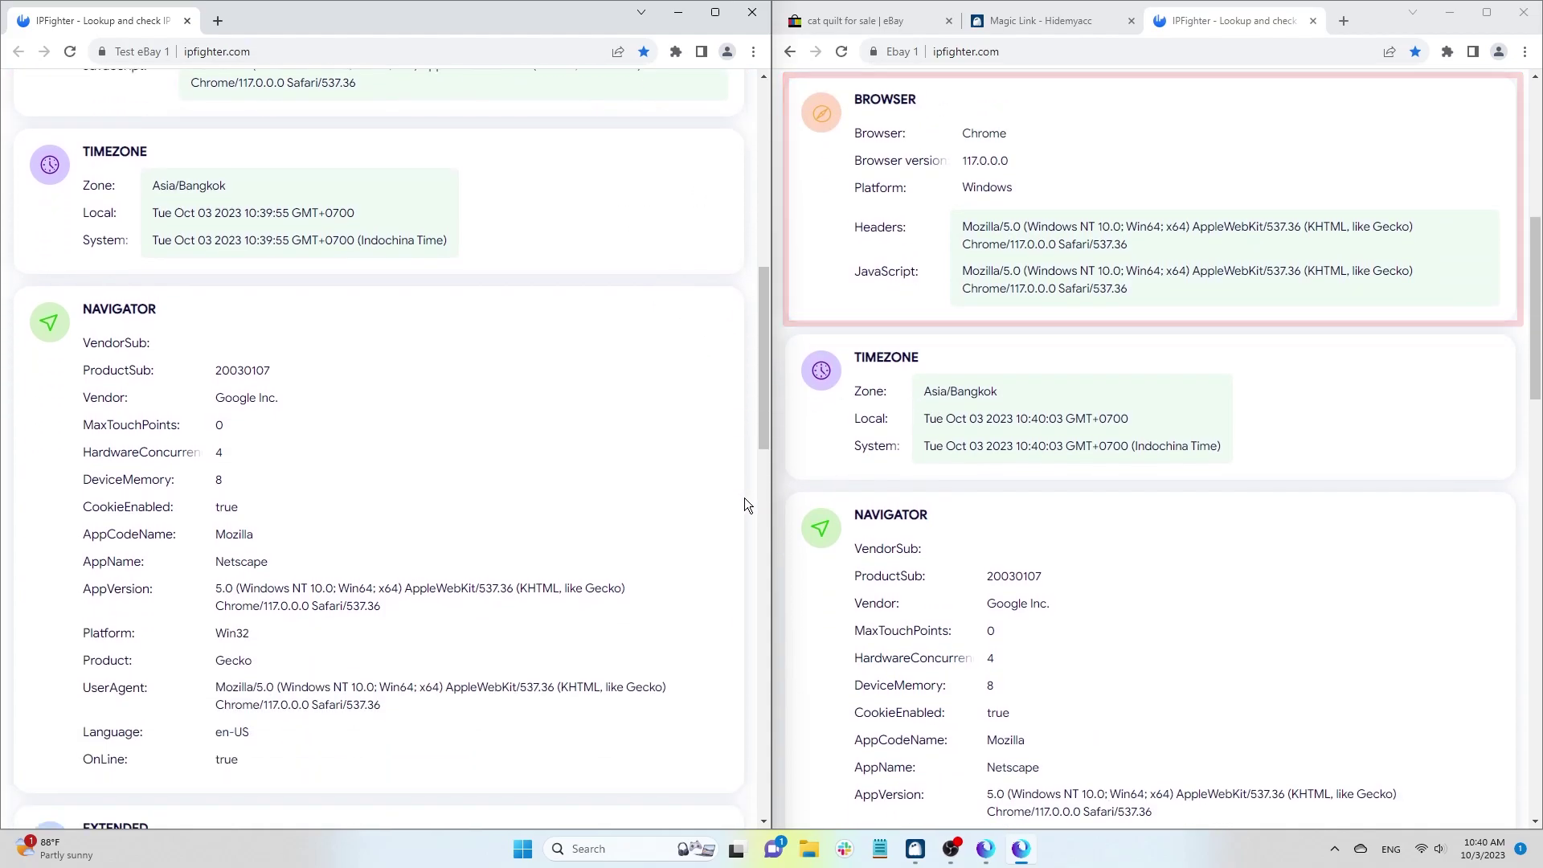
scroll(744, 505, "up", 1)
scroll(745, 498, "down", 5)
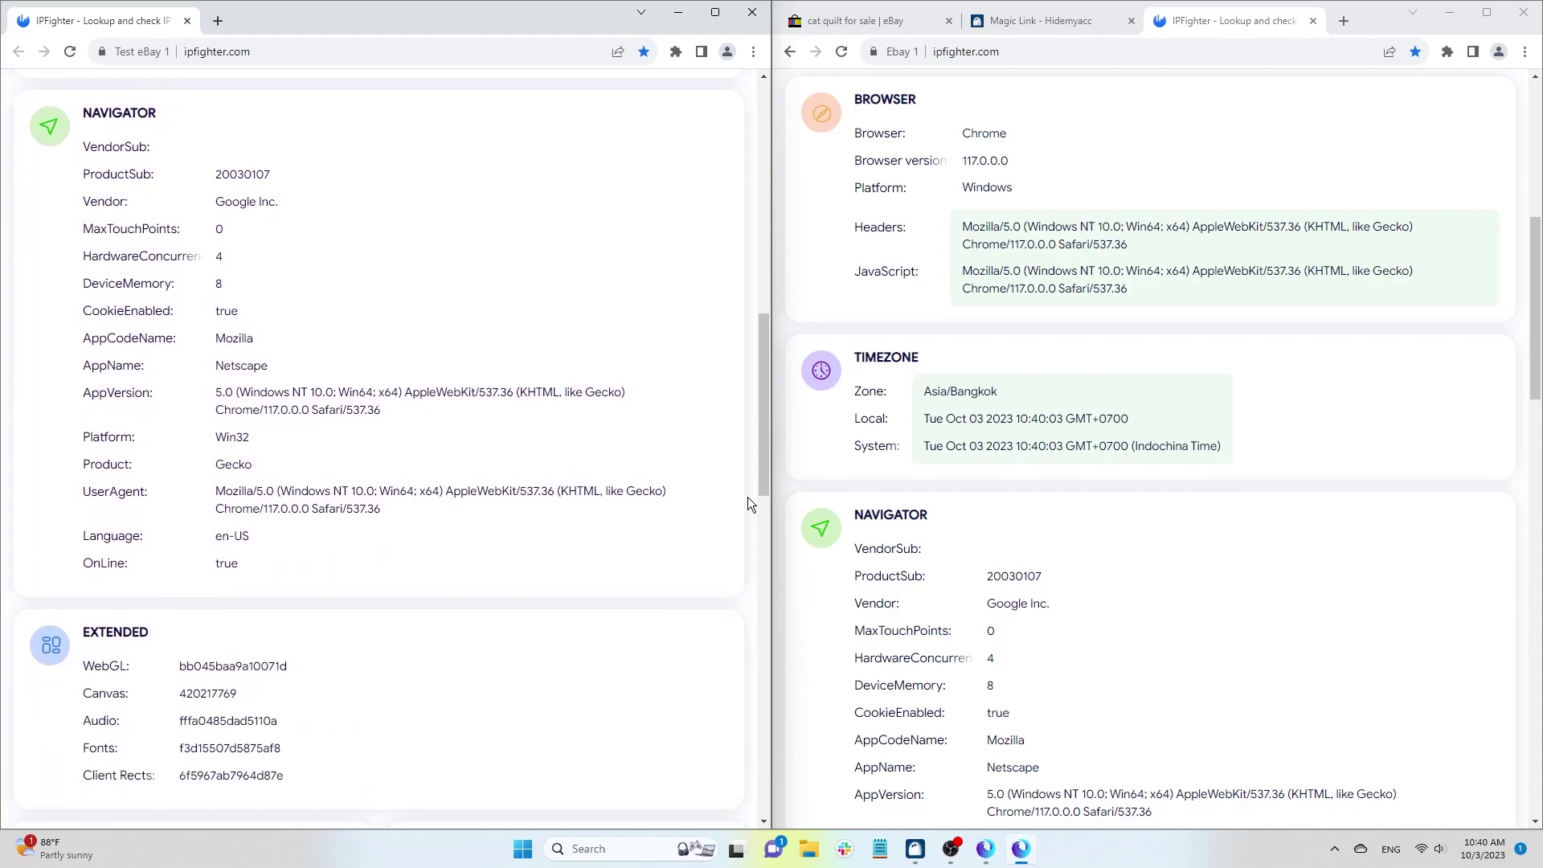
scroll(922, 451, "up", 1)
scroll(673, 469, "up", 4)
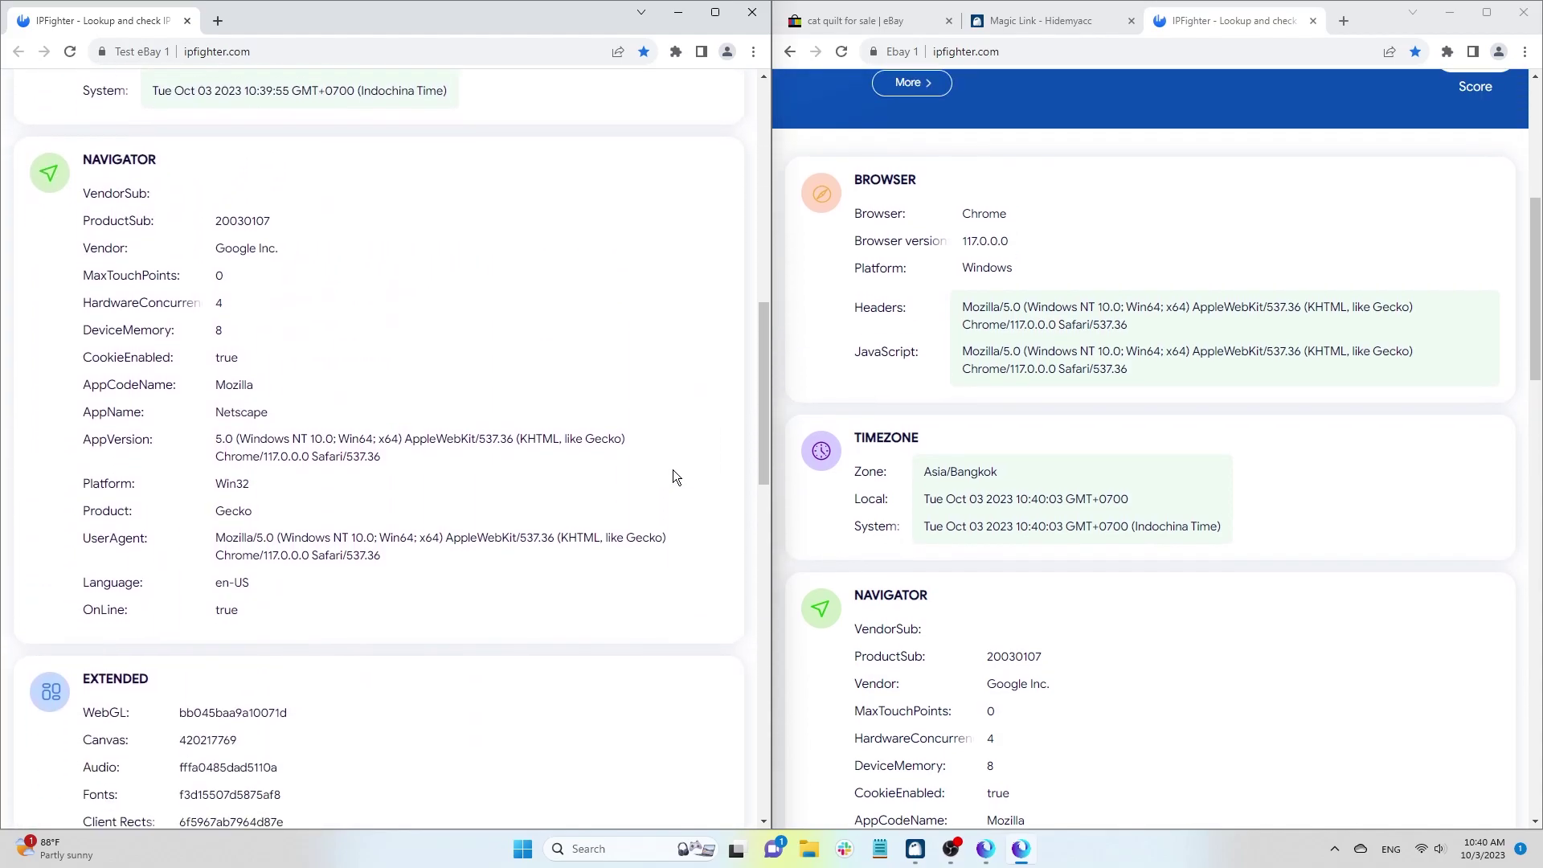
scroll(679, 473, "down", 2)
scroll(686, 469, "up", 3)
scroll(924, 432, "down", 4)
scroll(917, 432, "down", 2)
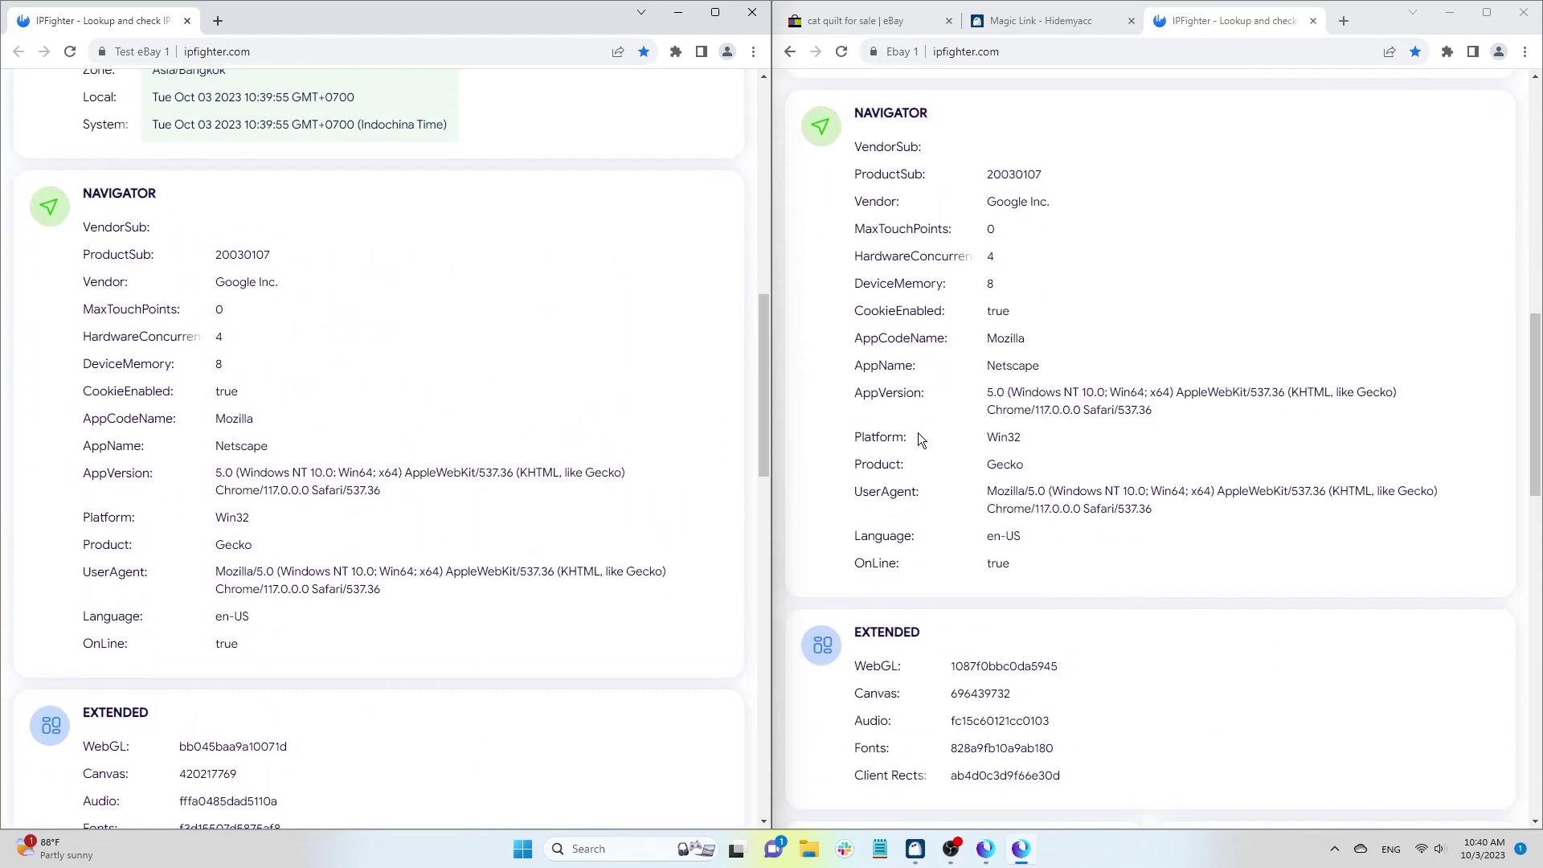
scroll(707, 456, "down", 1)
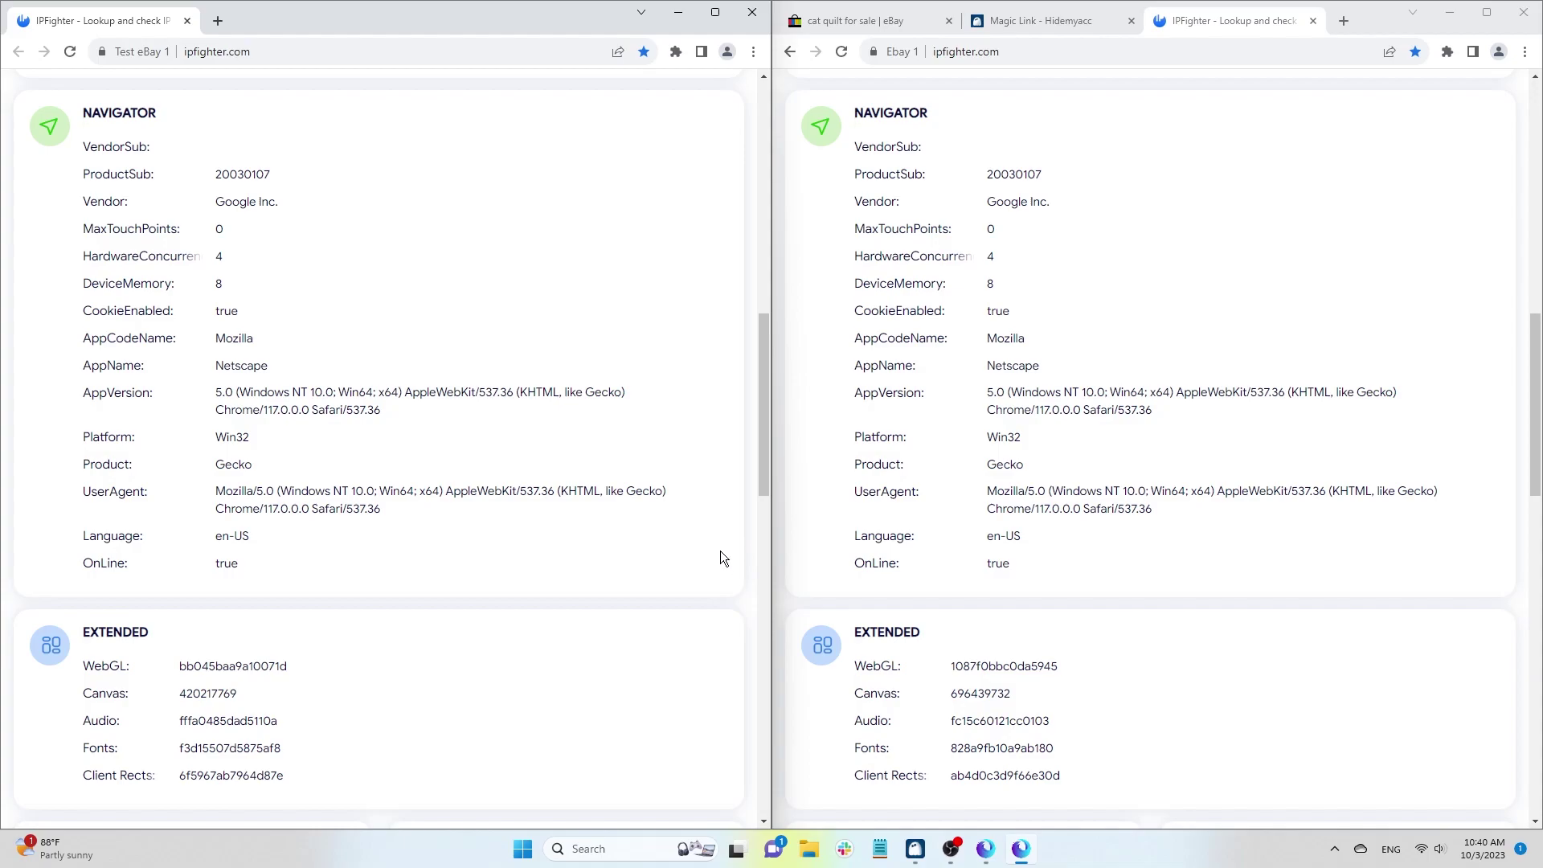
scroll(715, 549, "down", 7)
scroll(842, 485, "down", 7)
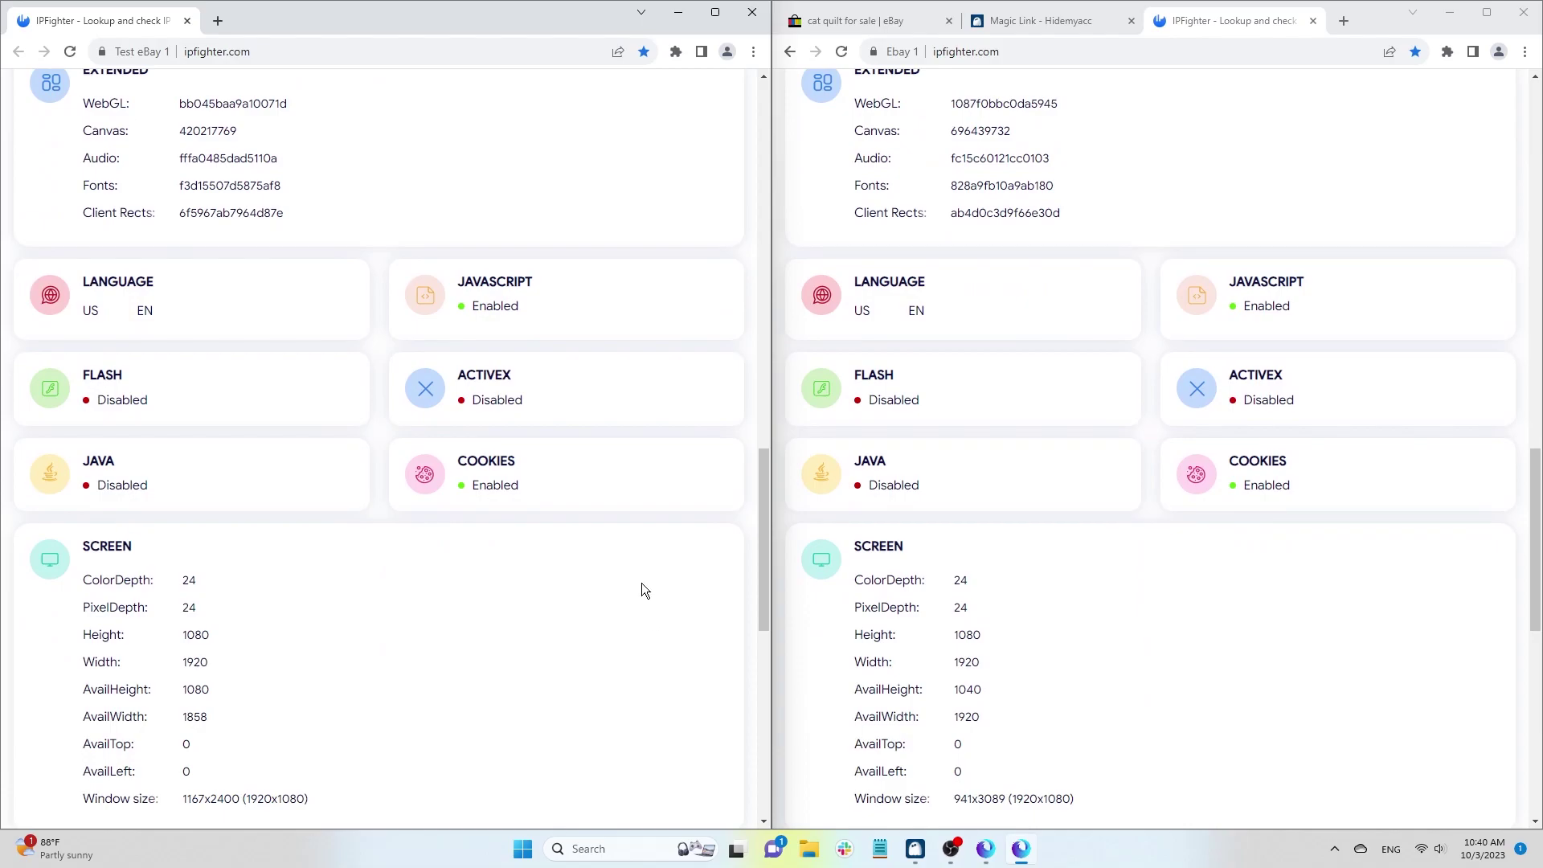
scroll(642, 586, "down", 6)
scroll(641, 591, "up", 1)
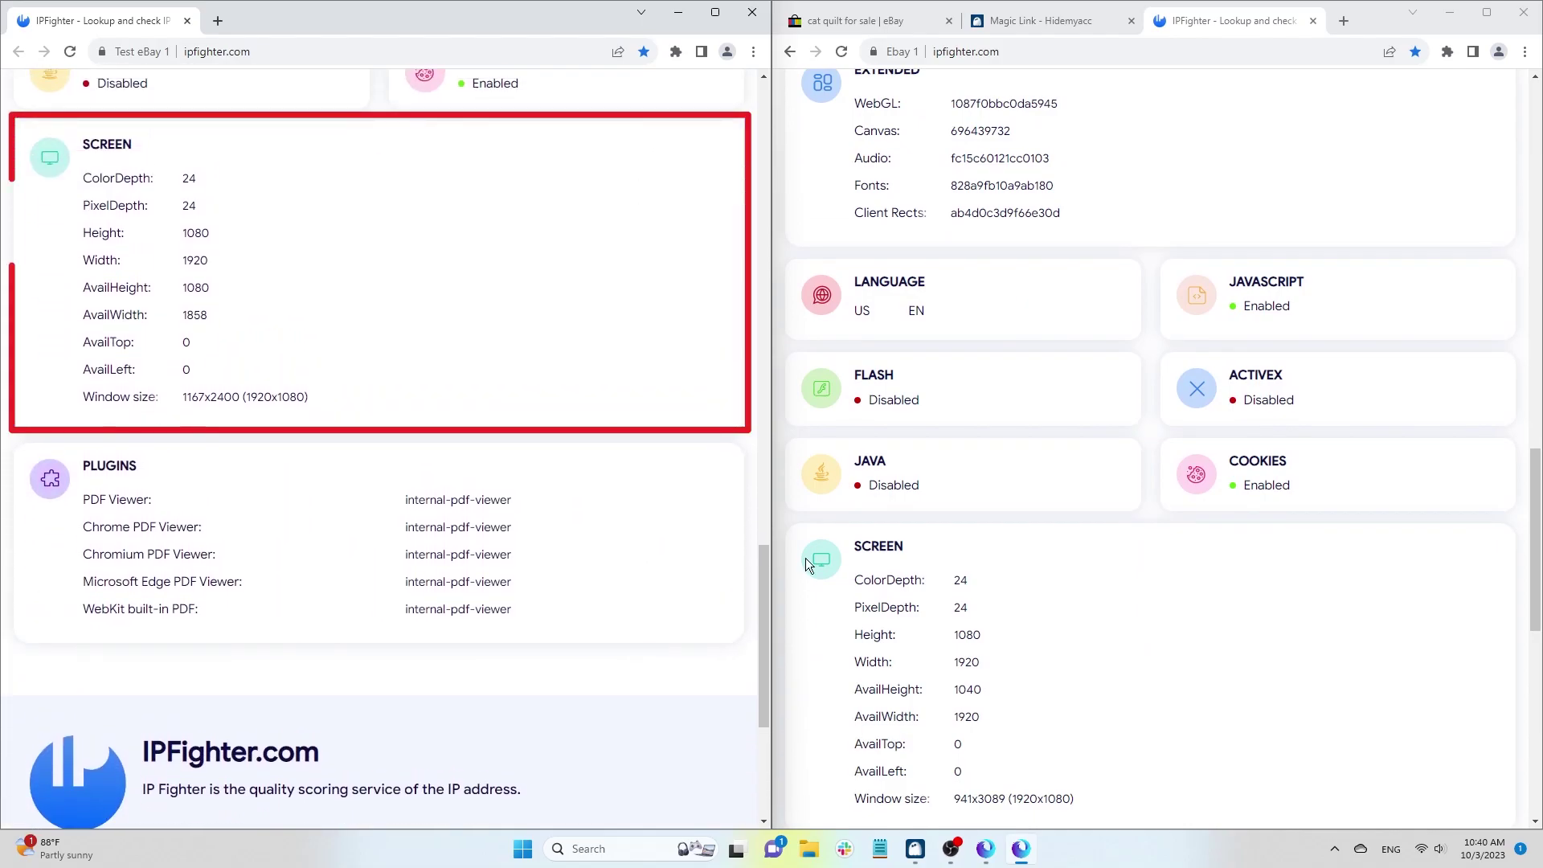
scroll(812, 558, "down", 5)
scroll(870, 531, "down", 1)
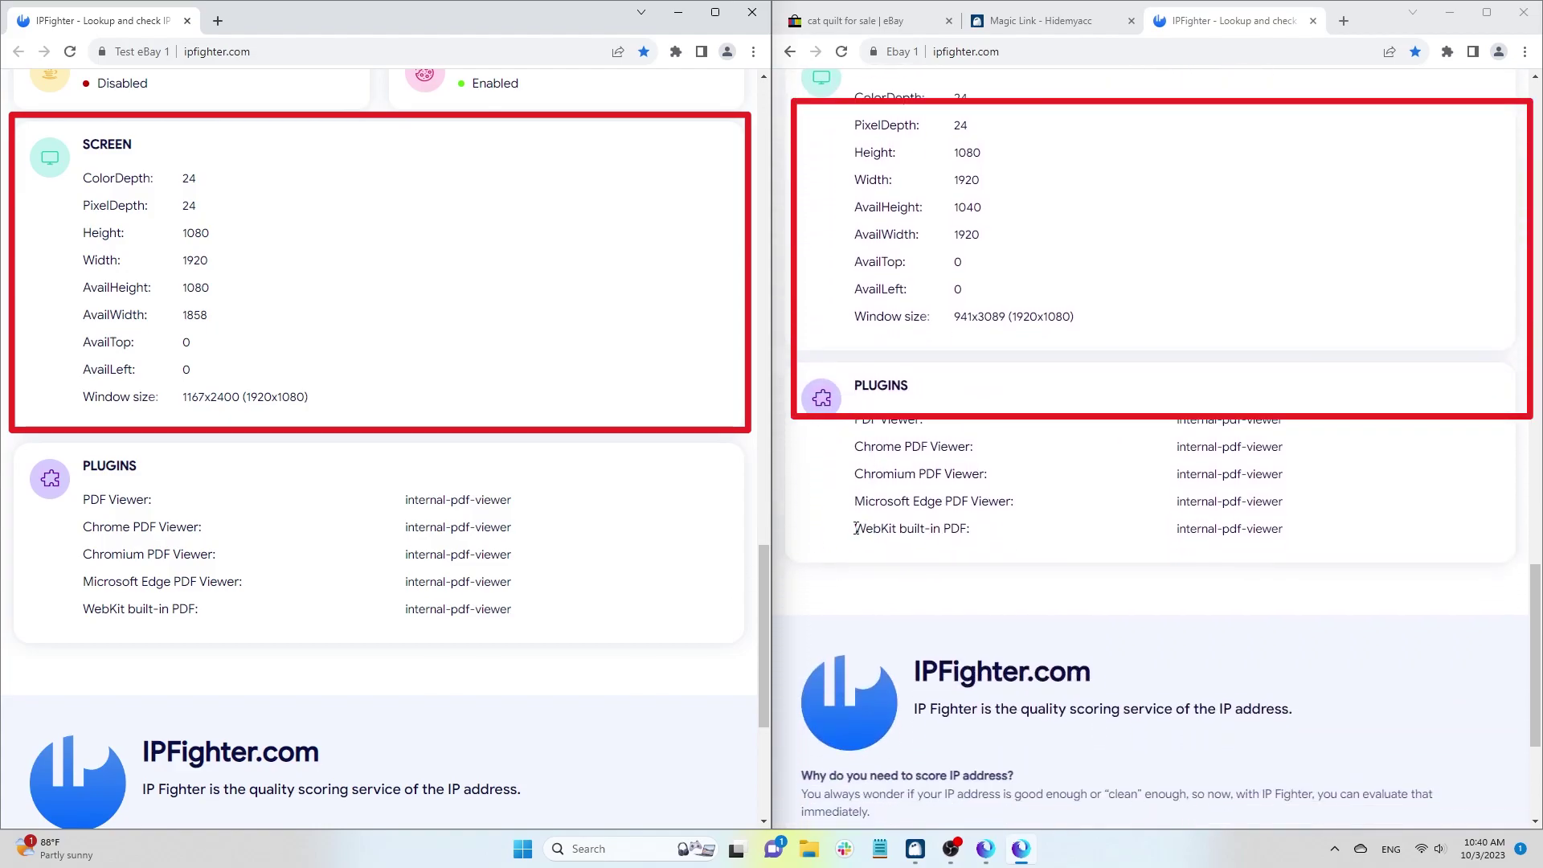
scroll(870, 531, "up", 1)
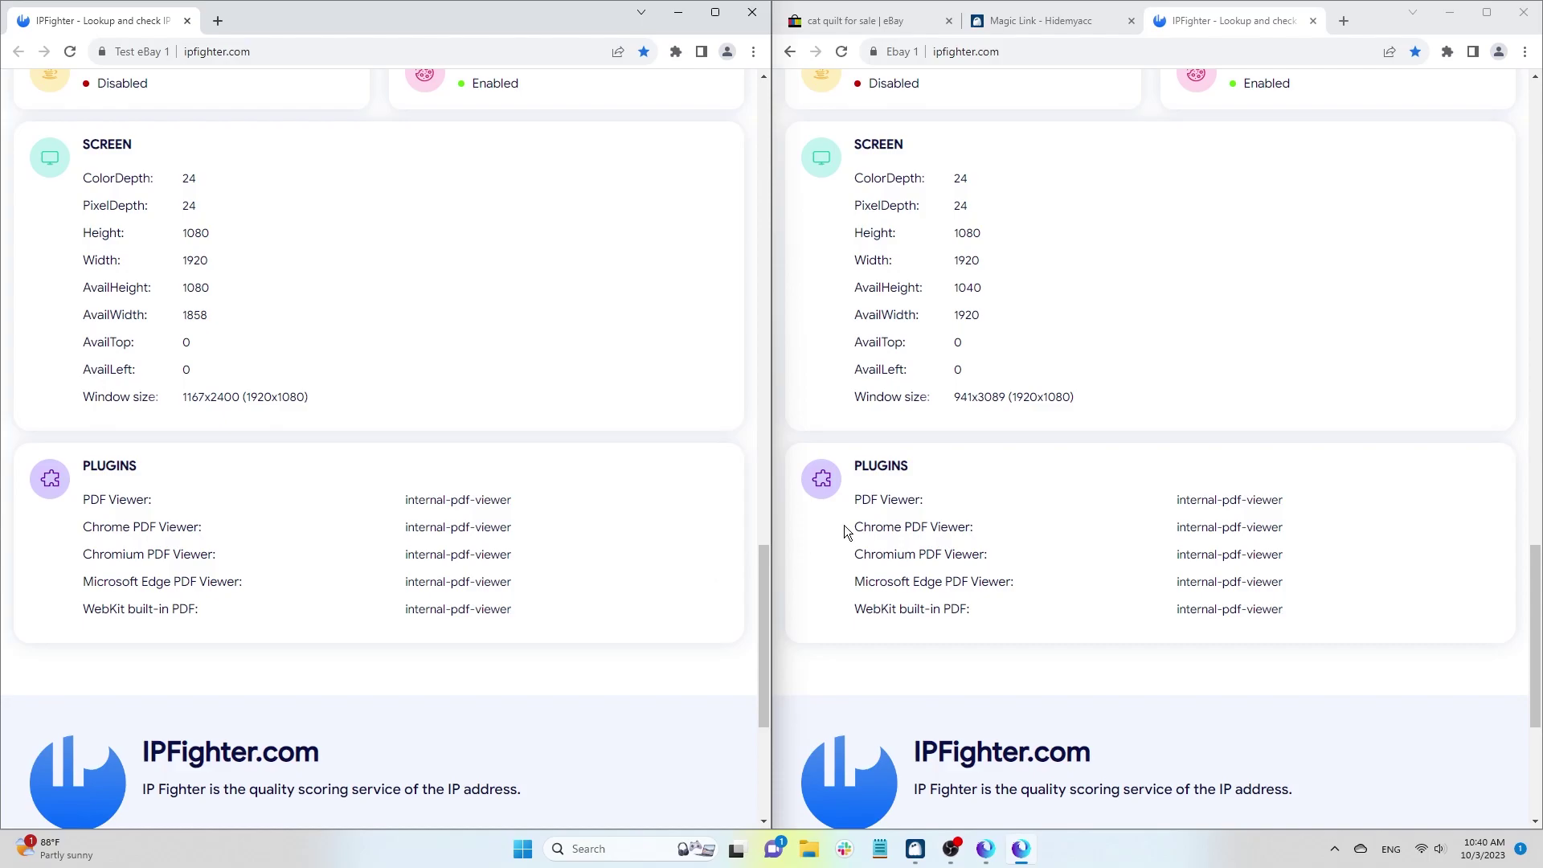
- Maximize the Ebay 1 browser, search 'Cookie bro' and add Cookiebro from the Chrome Web Store
left_click(1485, 12)
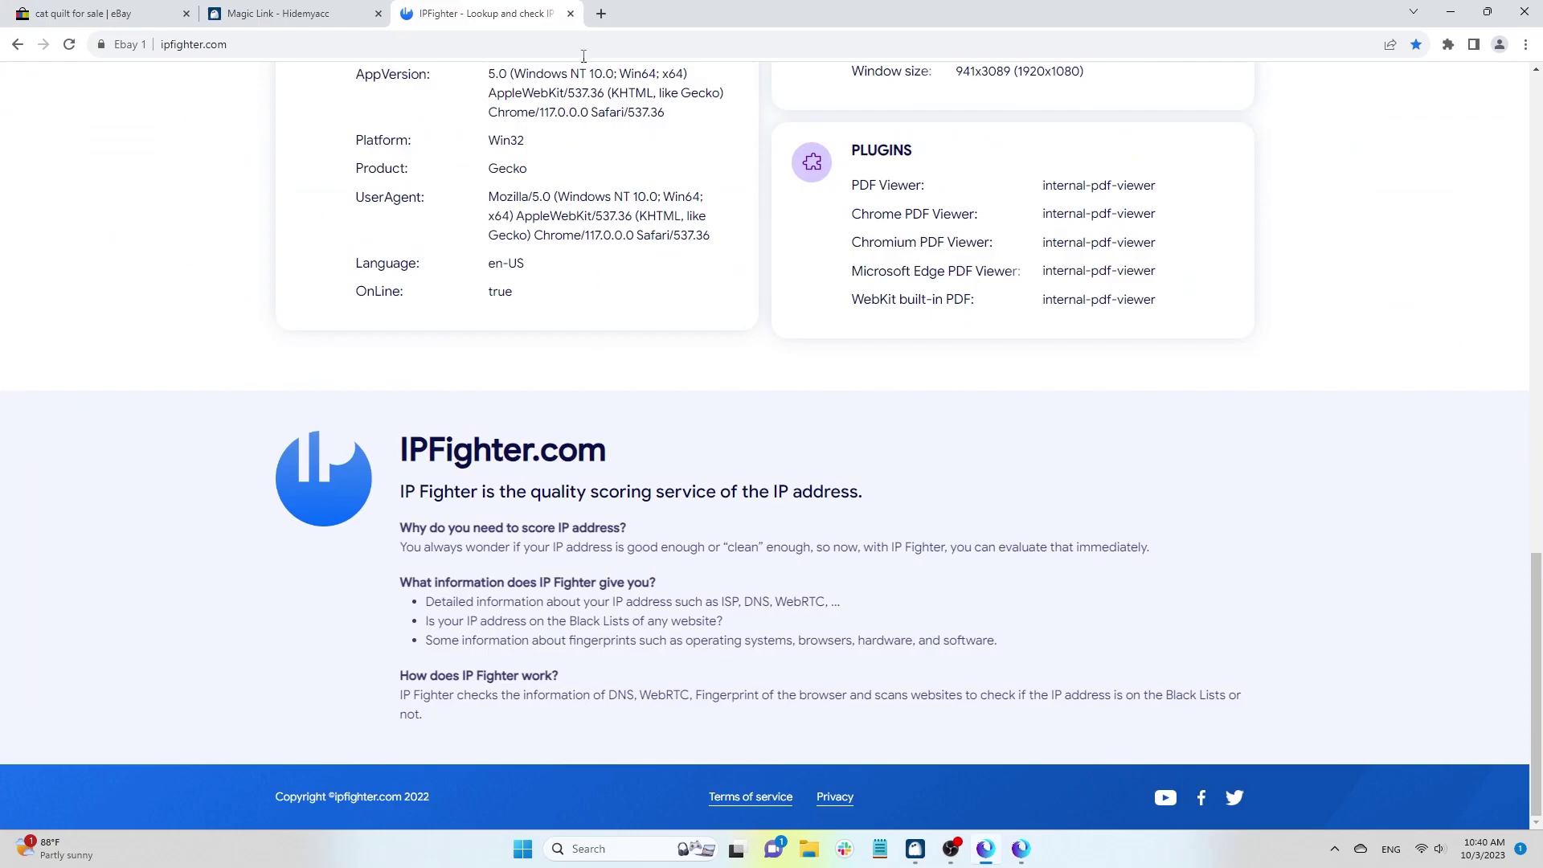
left_click(601, 13)
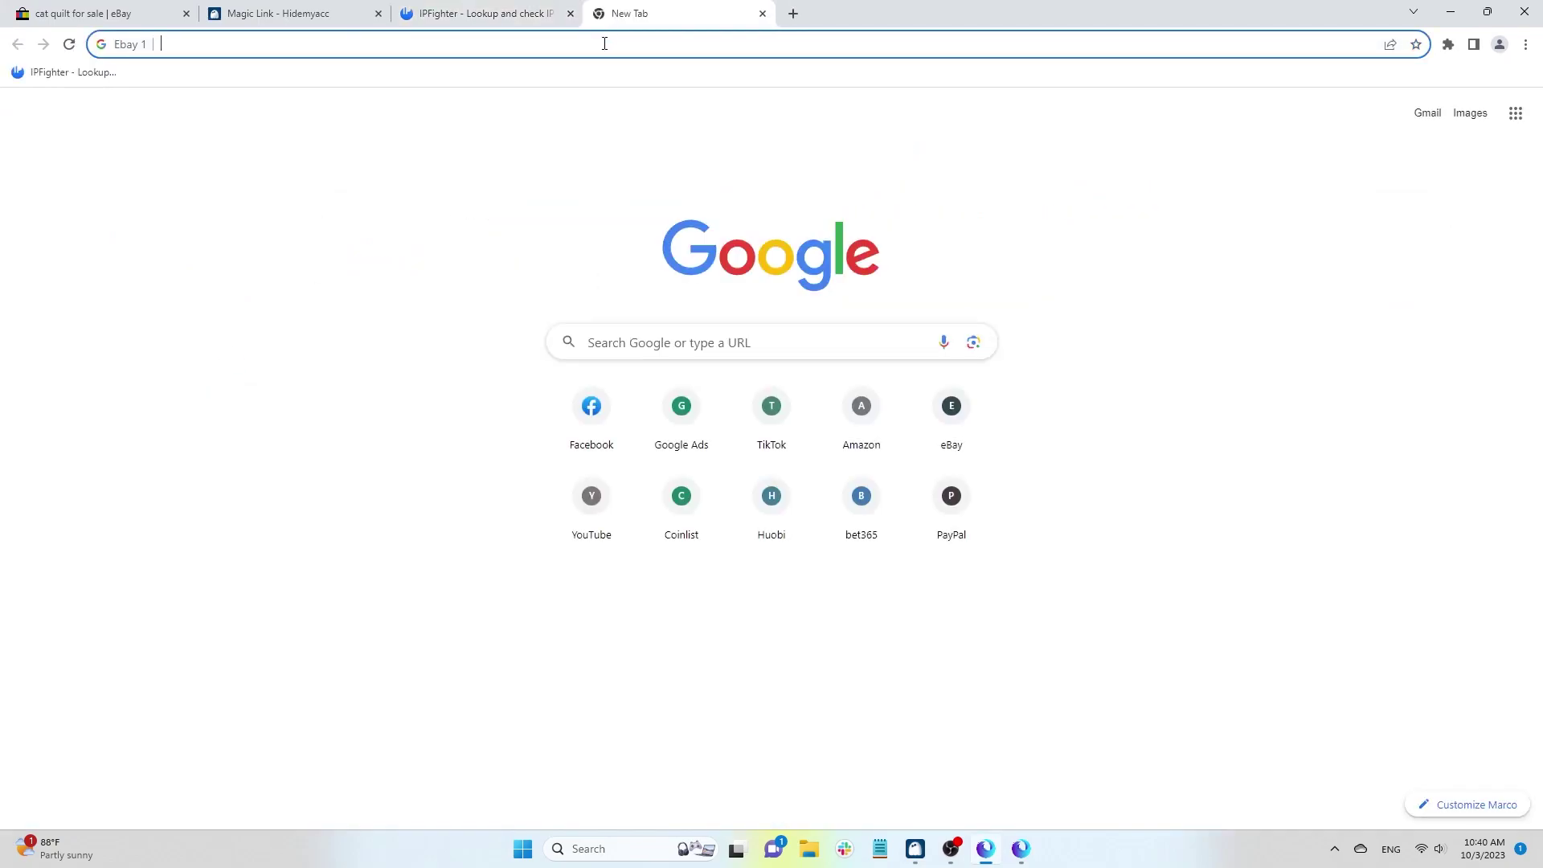
type("Cookie bro")
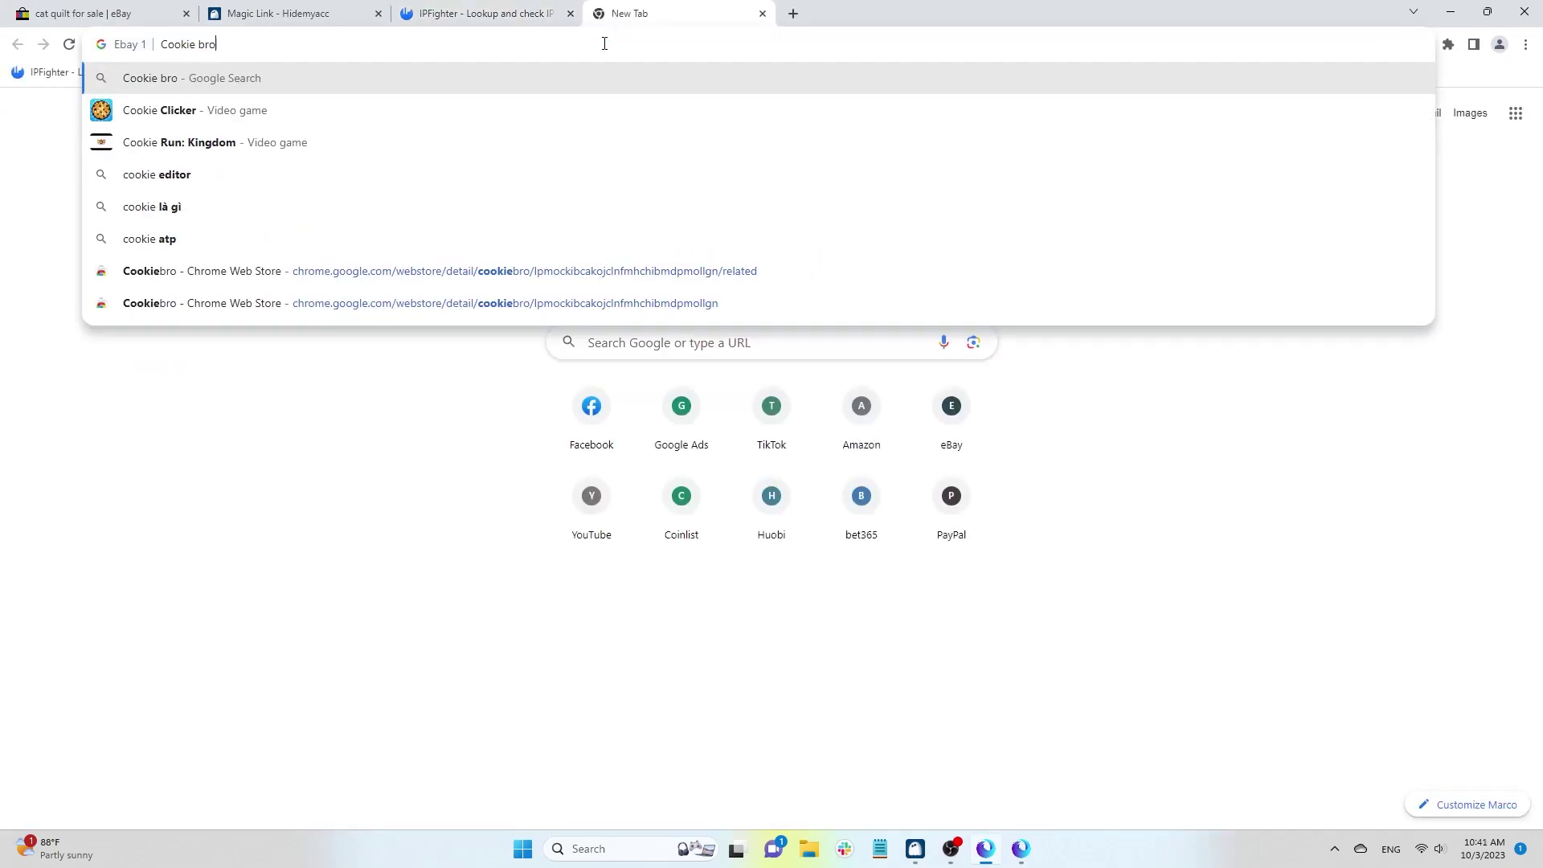
key("Return")
left_click(222, 254)
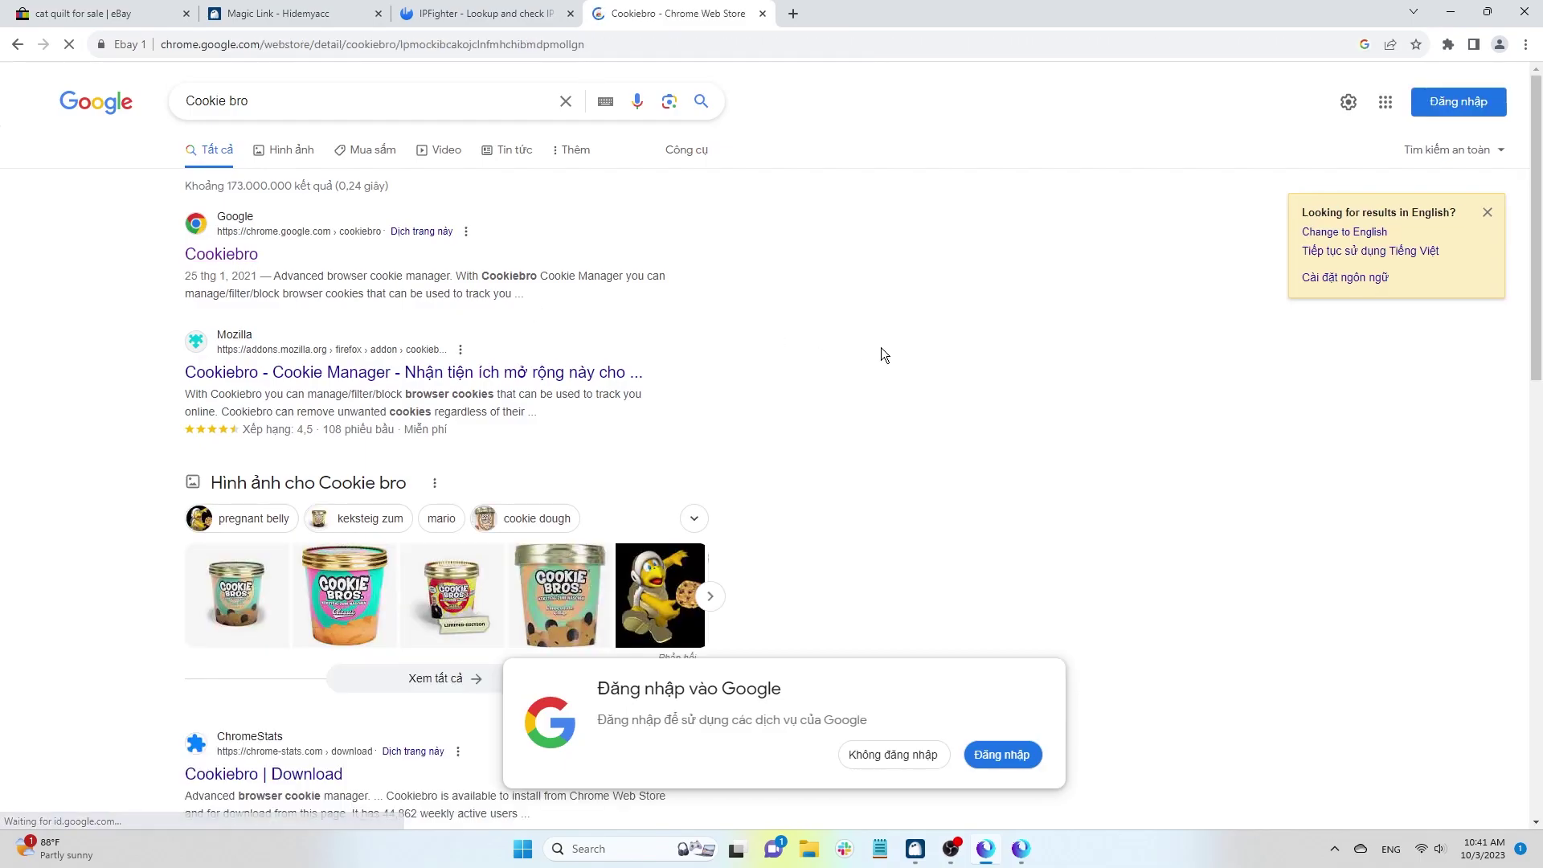
left_click(1125, 205)
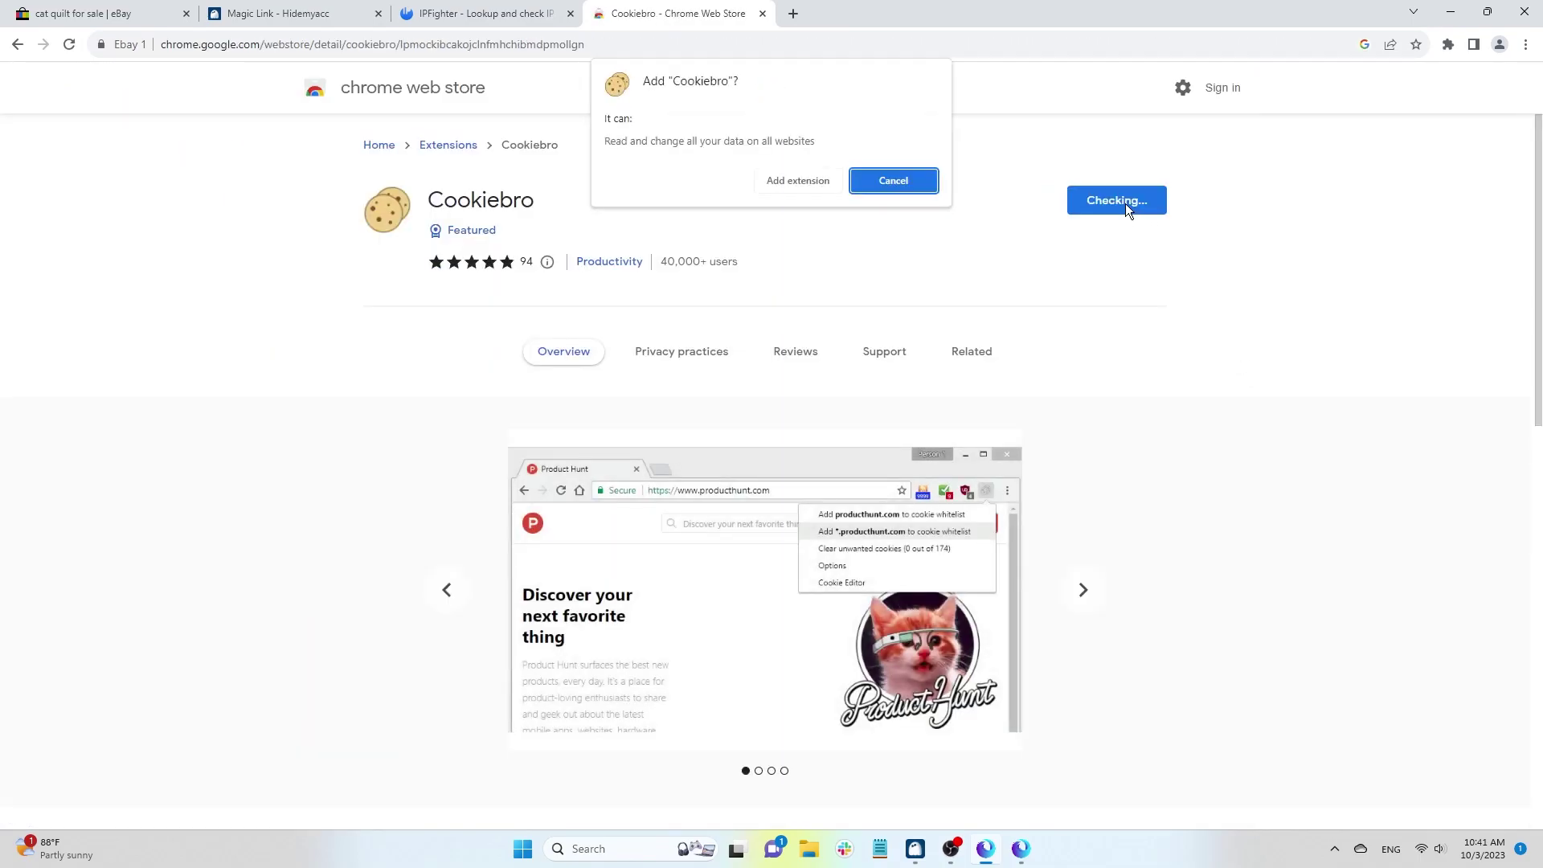
left_click(799, 181)
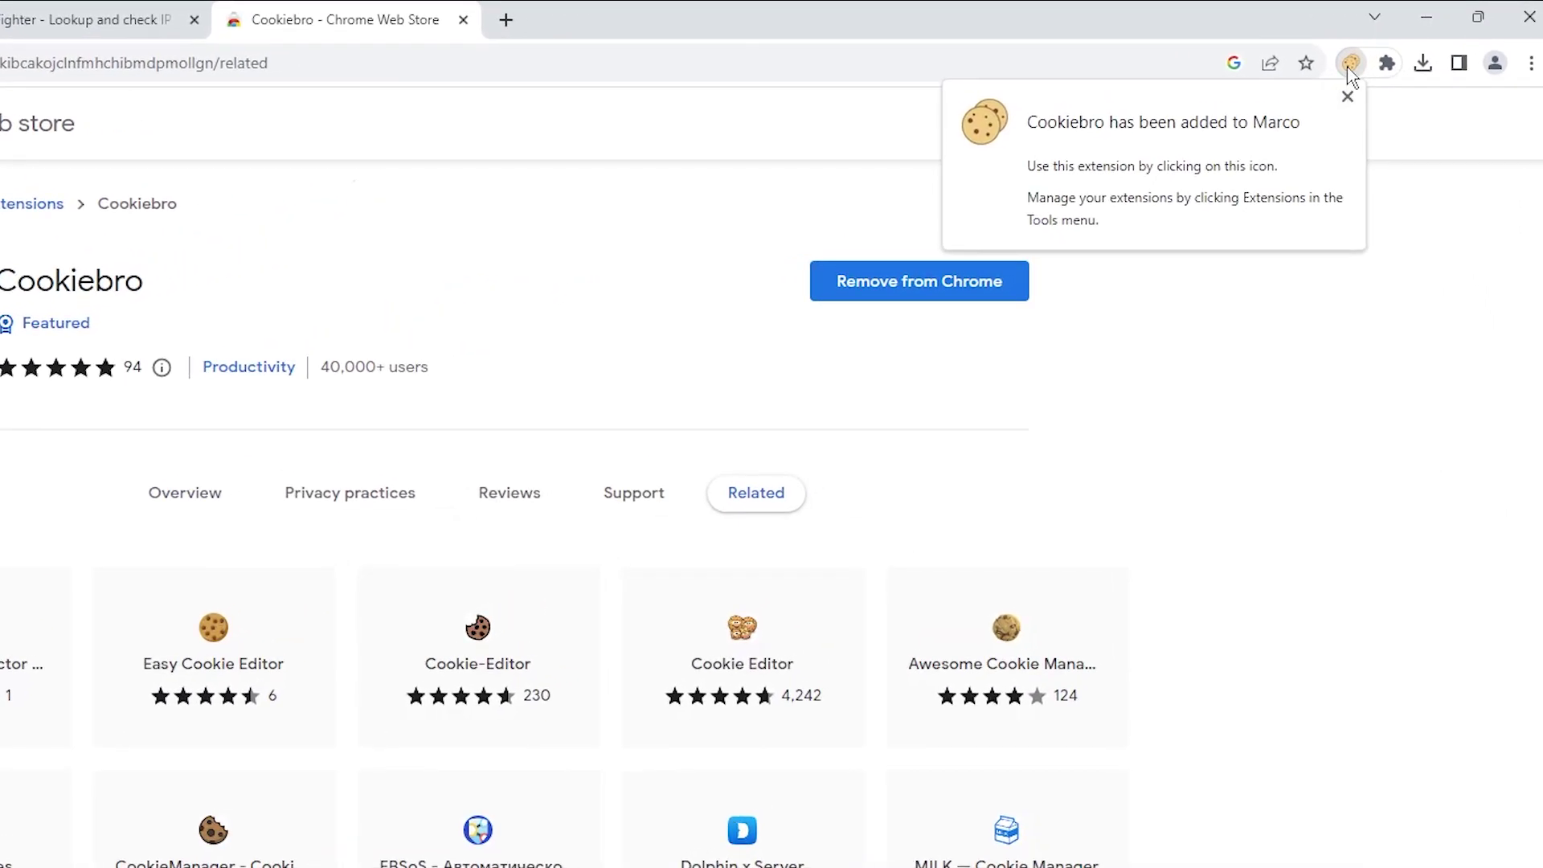
- Pin Cookiebro and export Ebay 1's cookies as JSON to cookiebro-cookies (3).json
left_click(1351, 66)
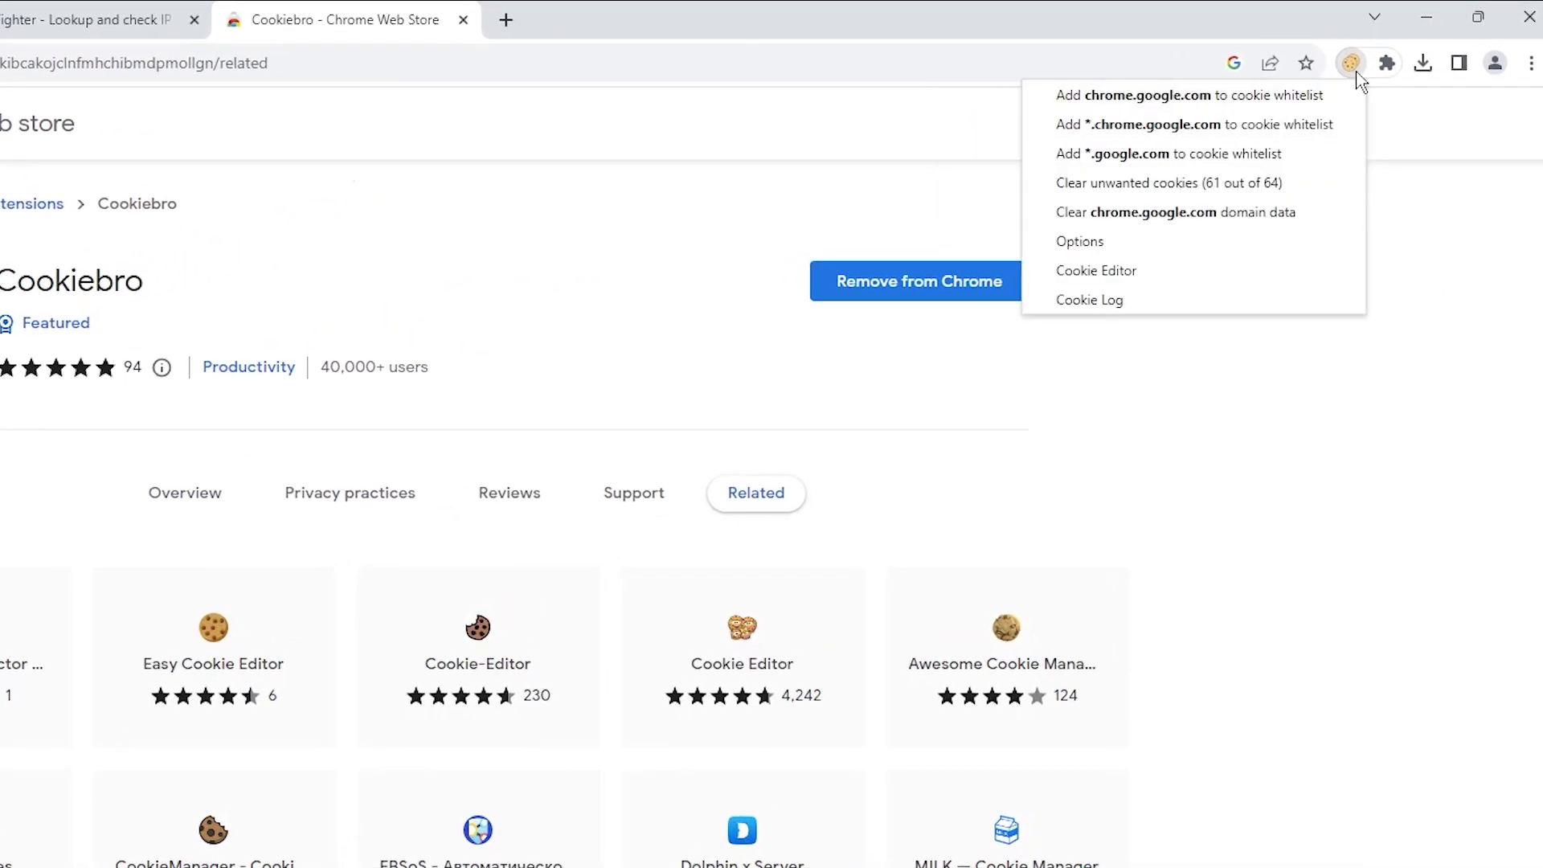
left_click(1386, 63)
left_click(1315, 226)
left_click(1351, 64)
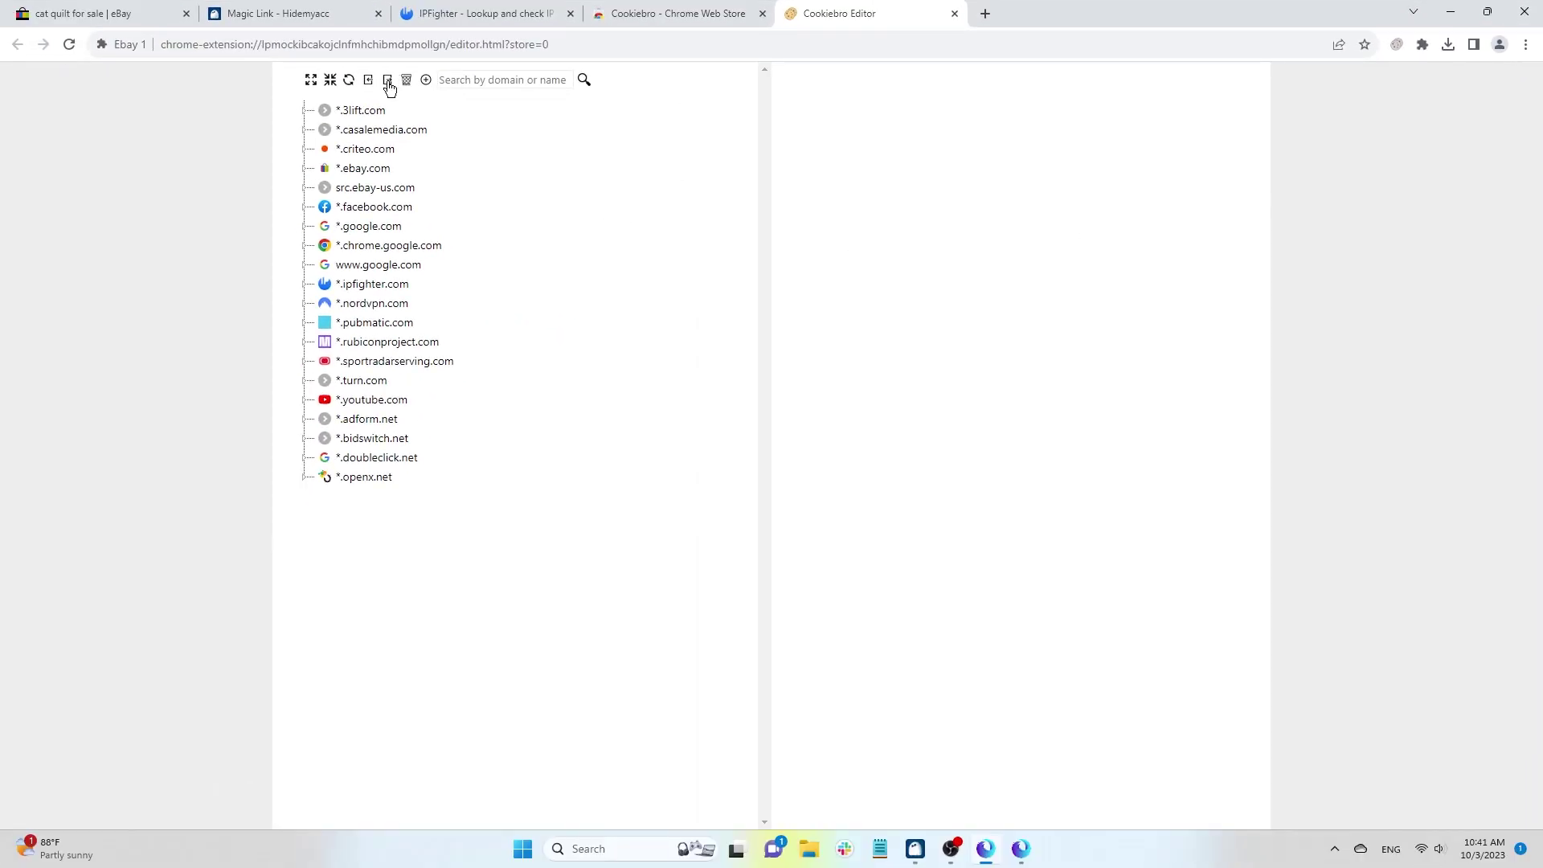
left_click(391, 88)
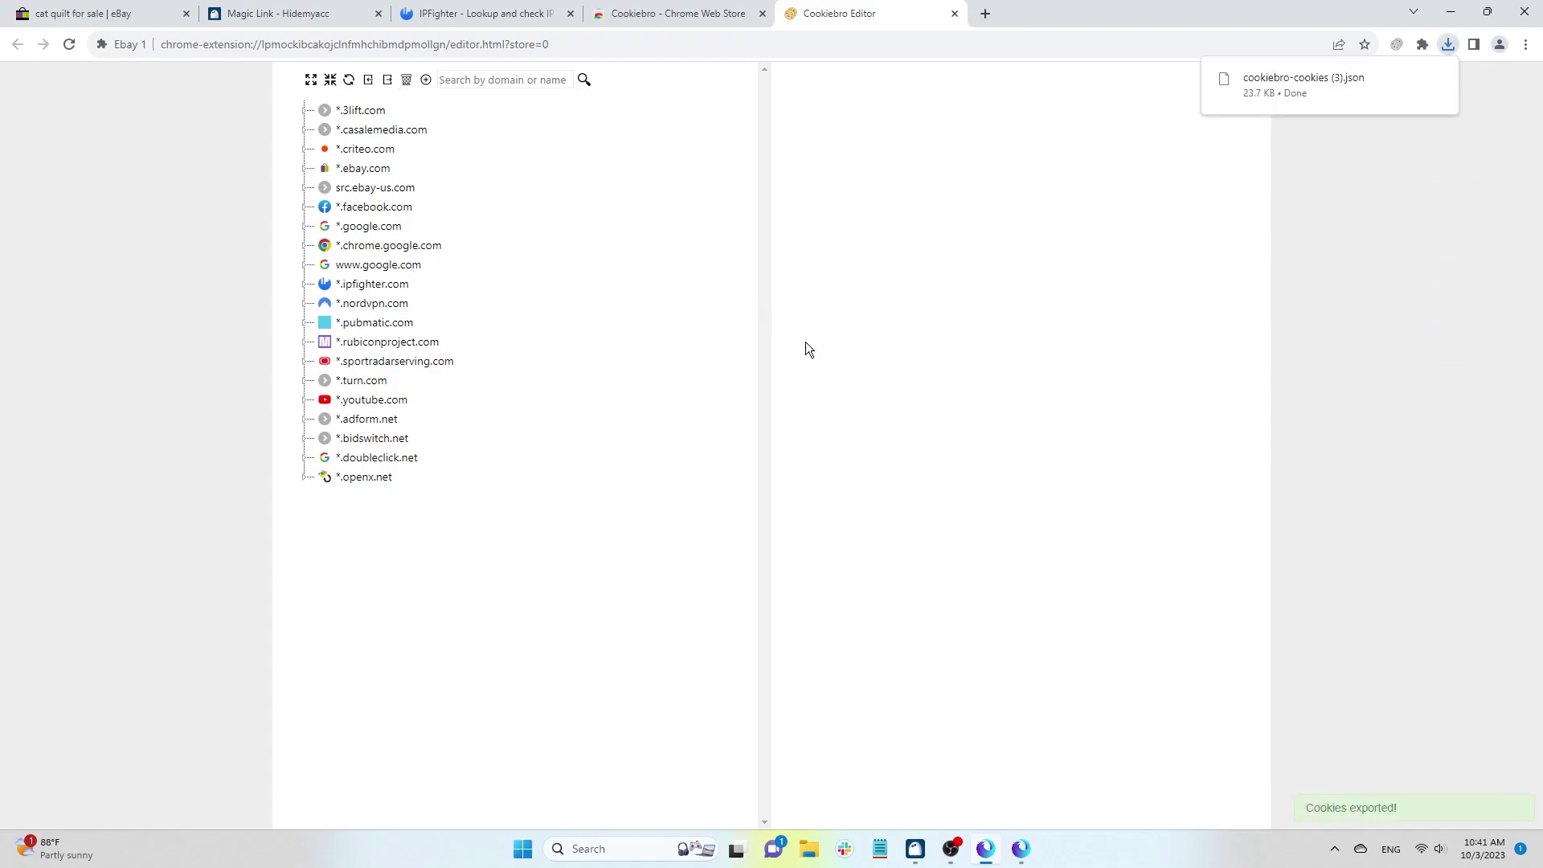
- Tile the Ebay 1 and Test eBay 1 windows side by side
mouse_move(1486, 12)
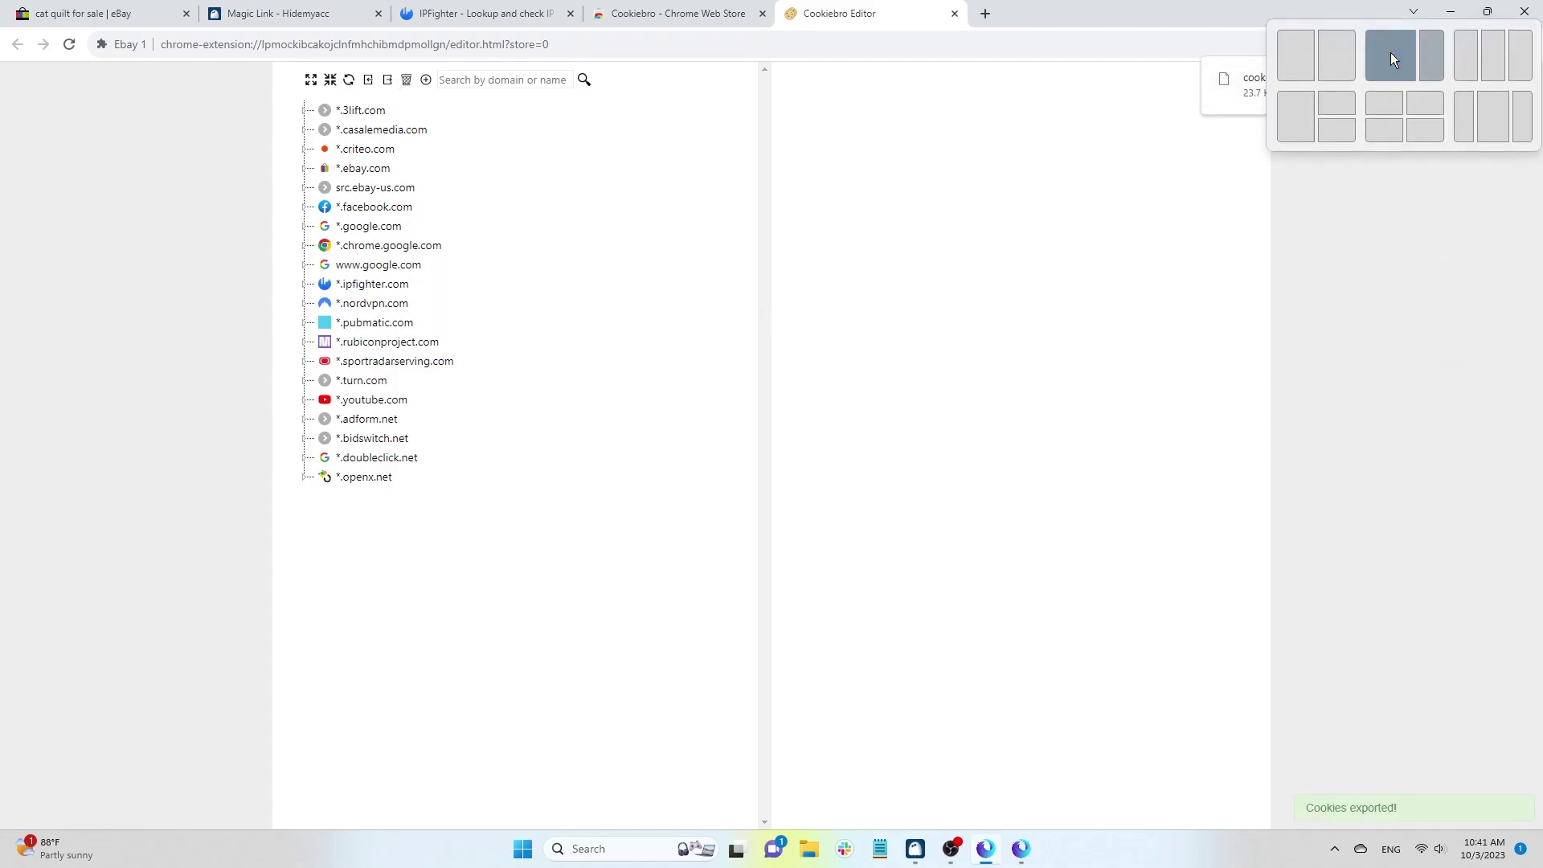
left_click(1336, 55)
left_click(506, 271)
scroll(594, 261, "up", 5)
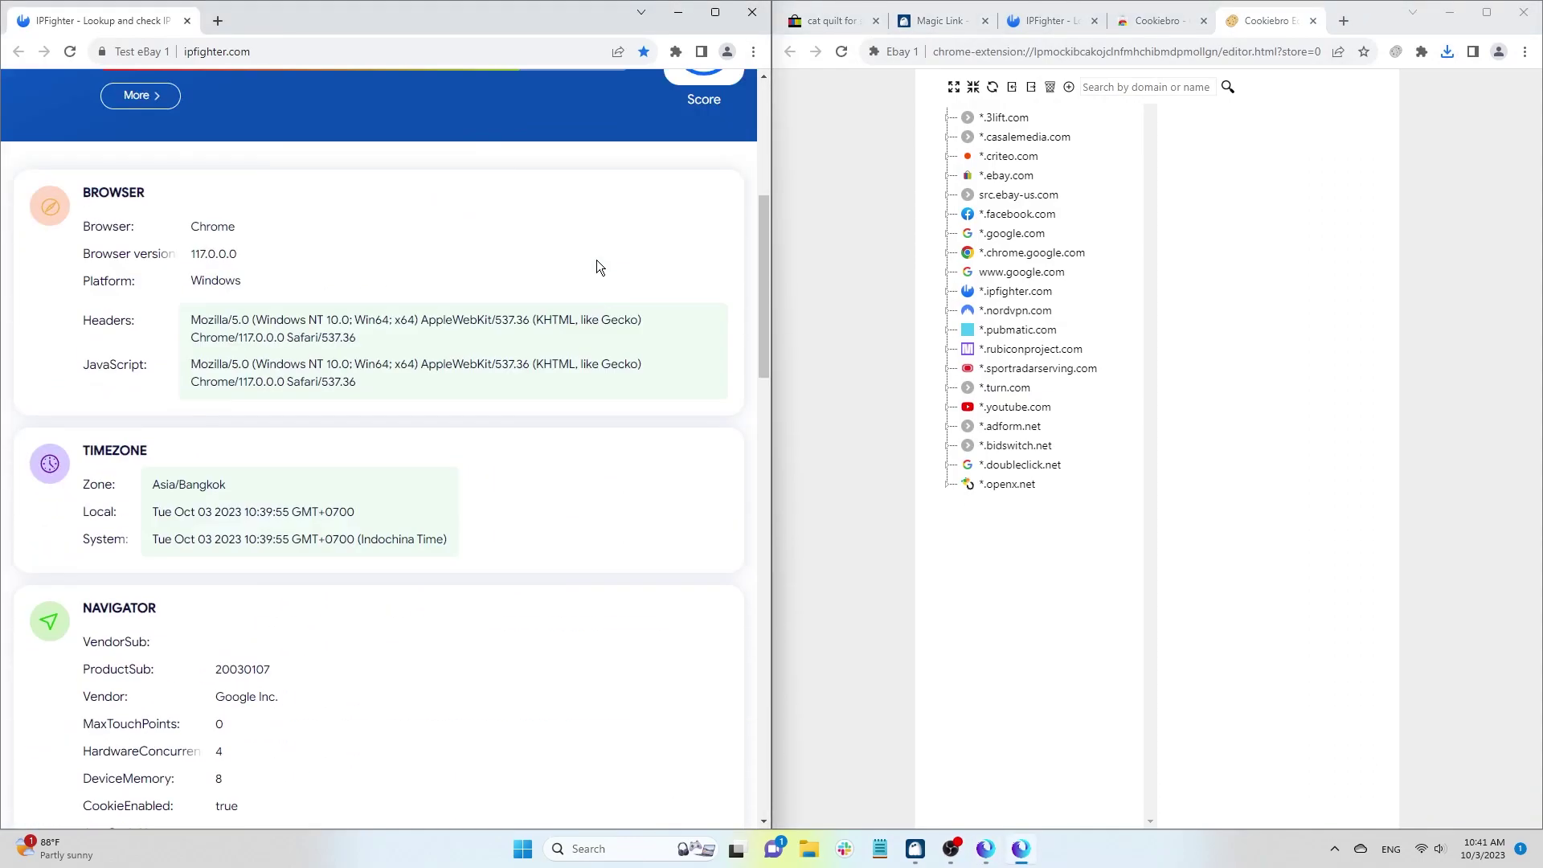
scroll(596, 258, "up", 5)
left_click(217, 20)
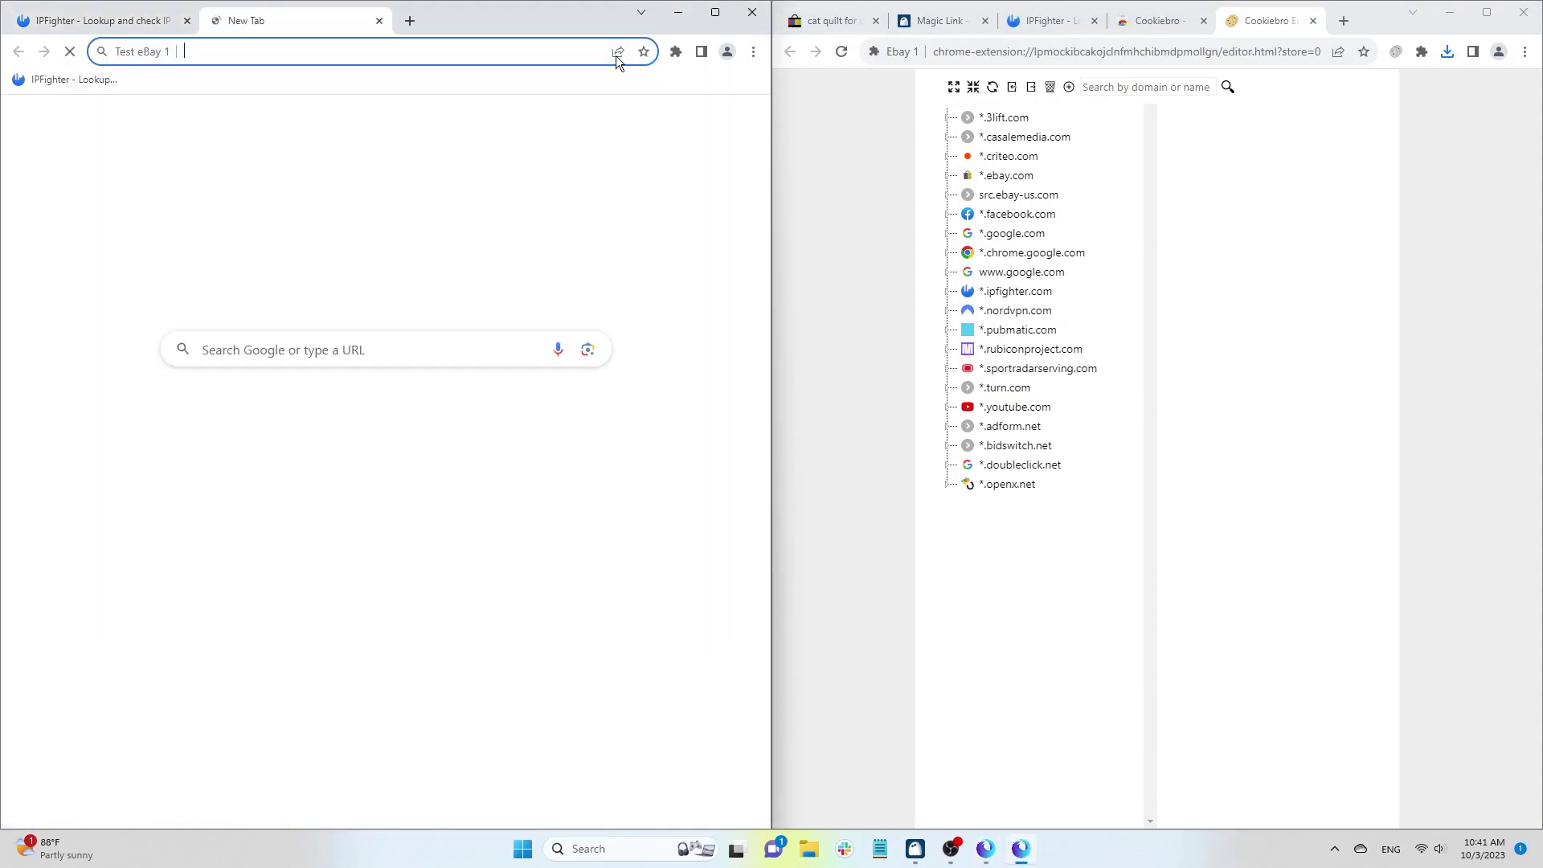
- In Test eBay 1's Cookiebro Cookie Editor, import cookiebro-cookies (3).json from Downloads
left_click(676, 53)
left_click(574, 167)
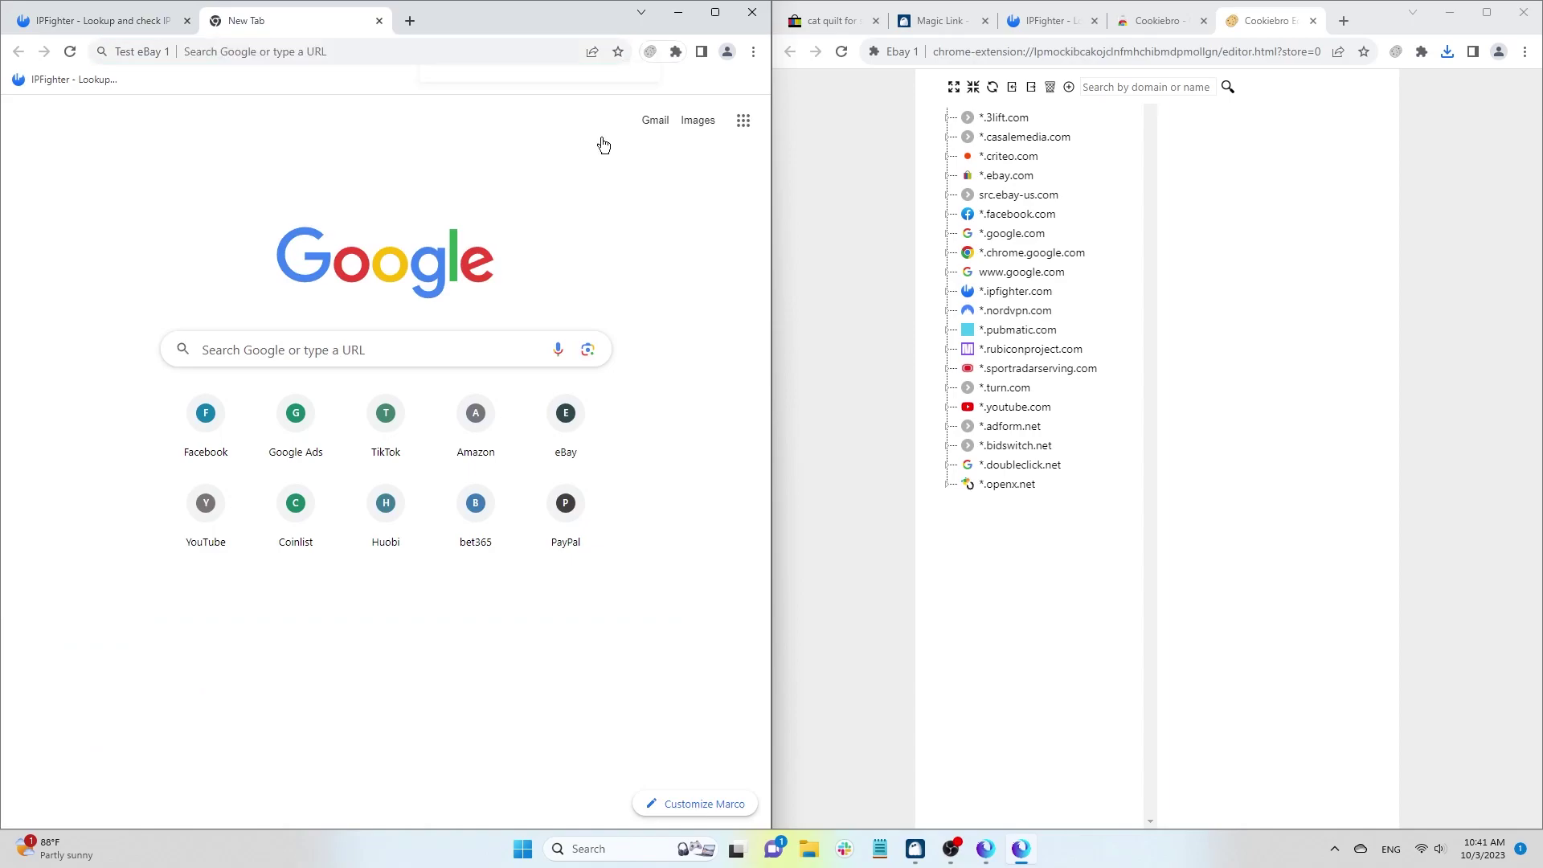
left_click(609, 115)
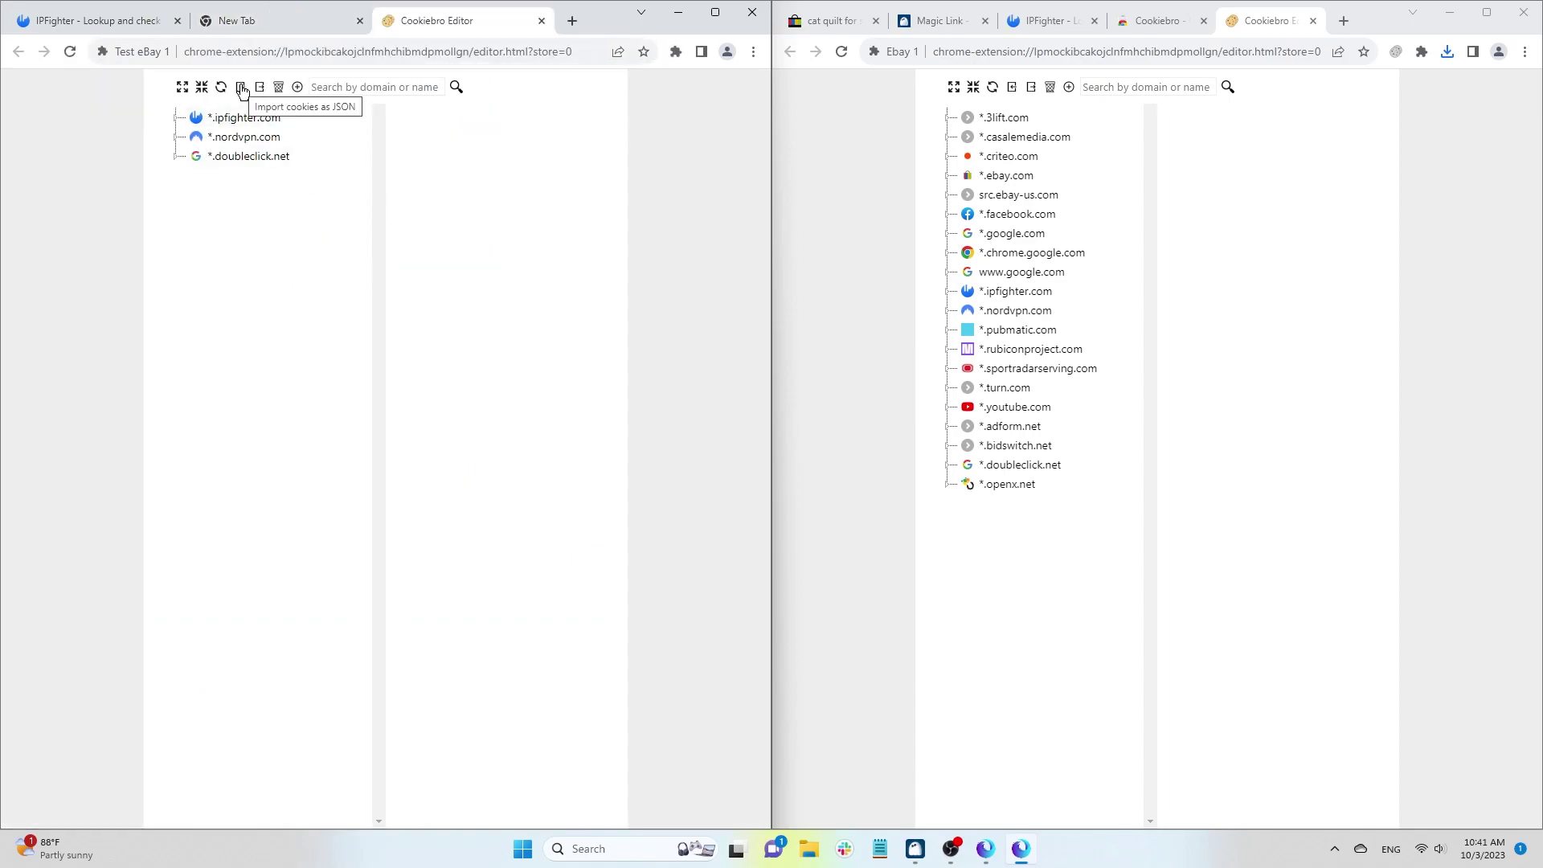
left_click(240, 87)
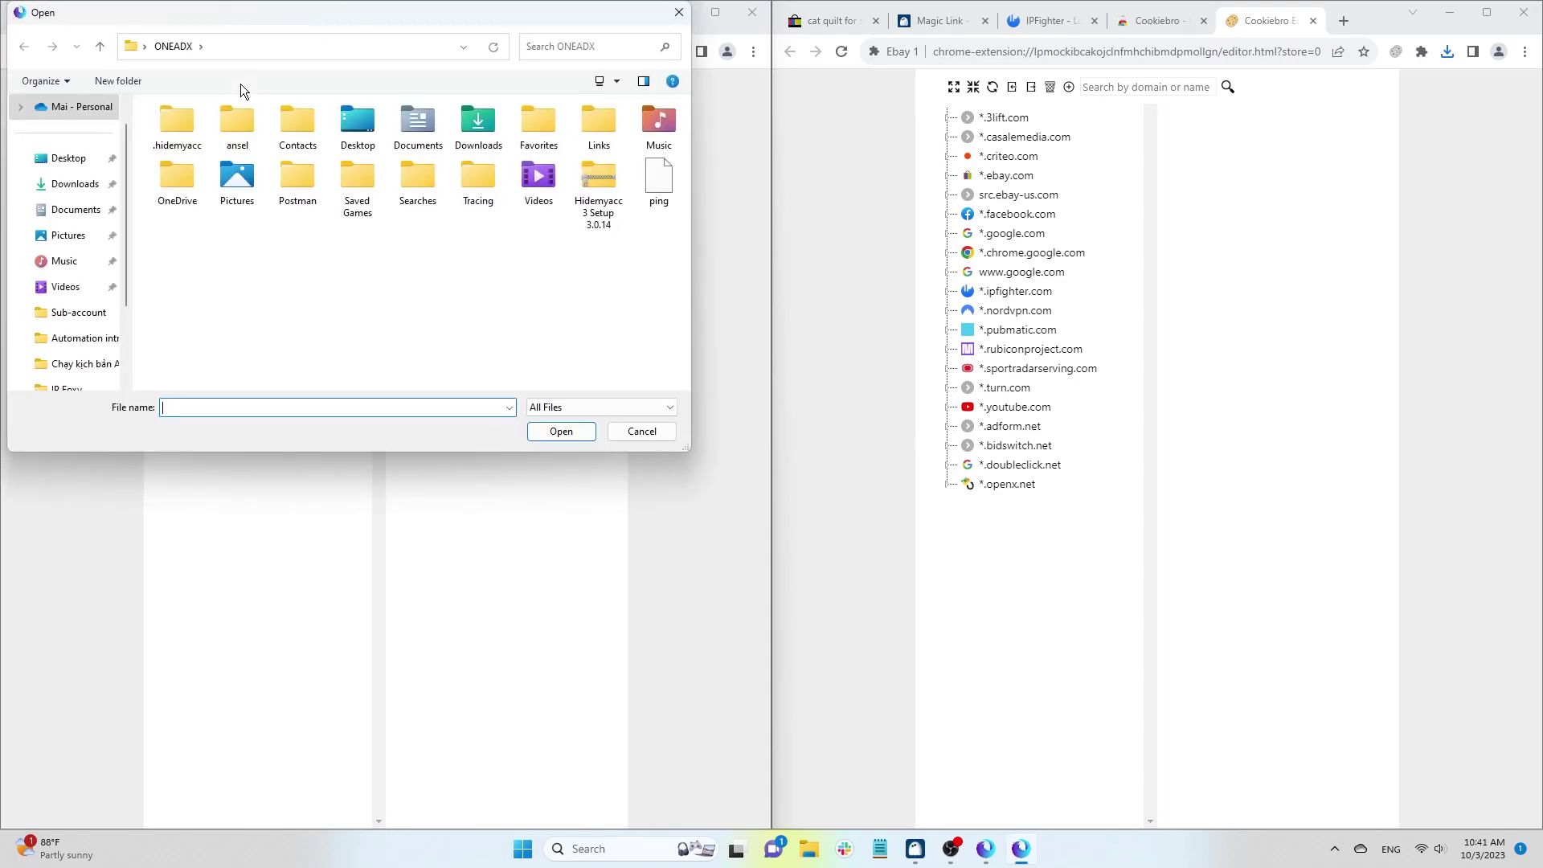
left_click(75, 184)
left_click(186, 160)
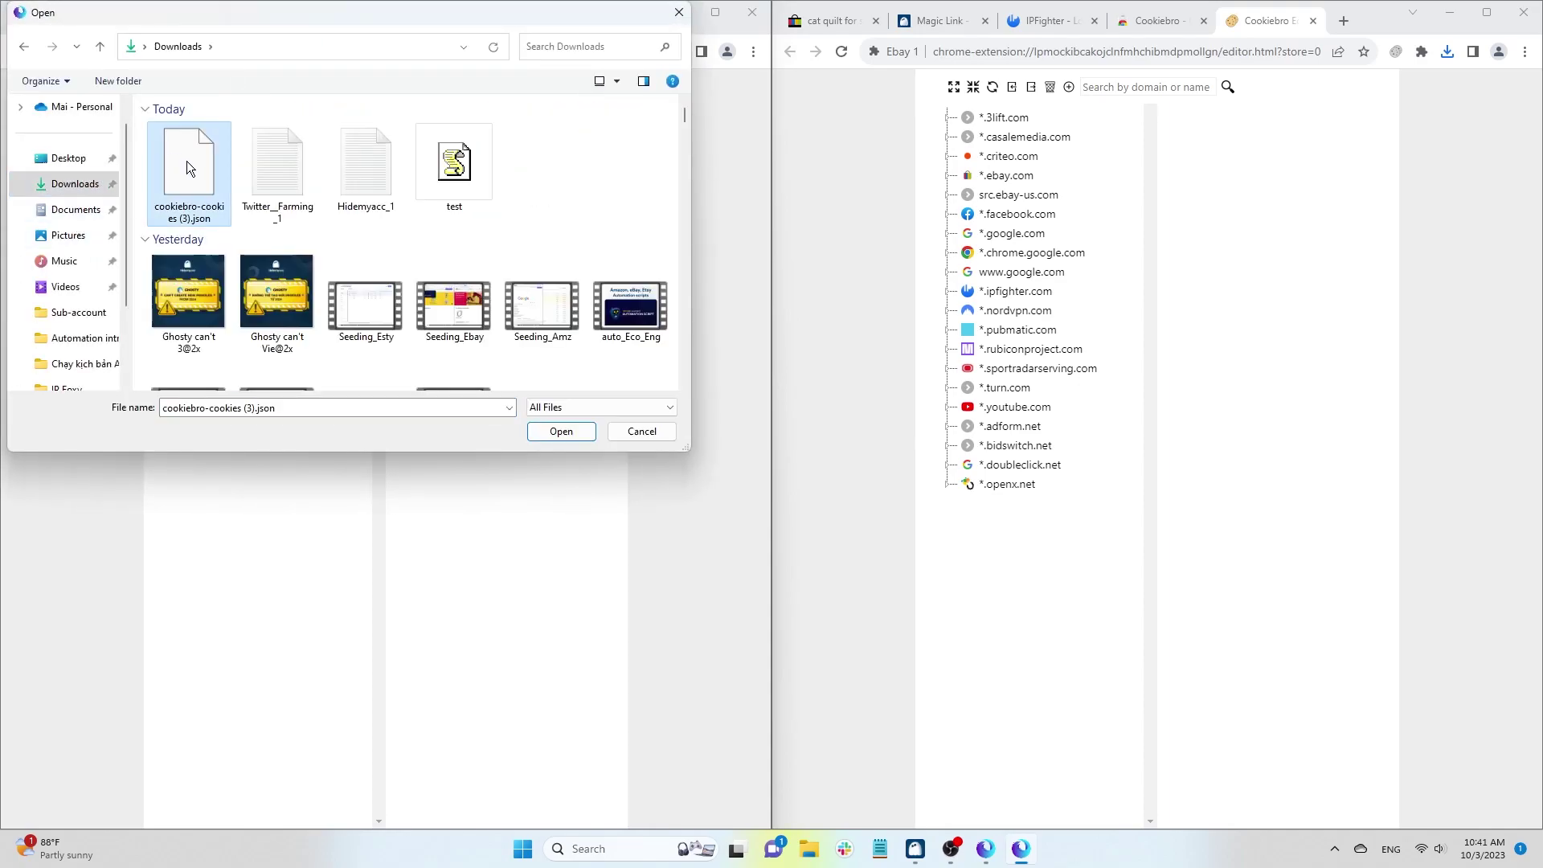
left_click(567, 432)
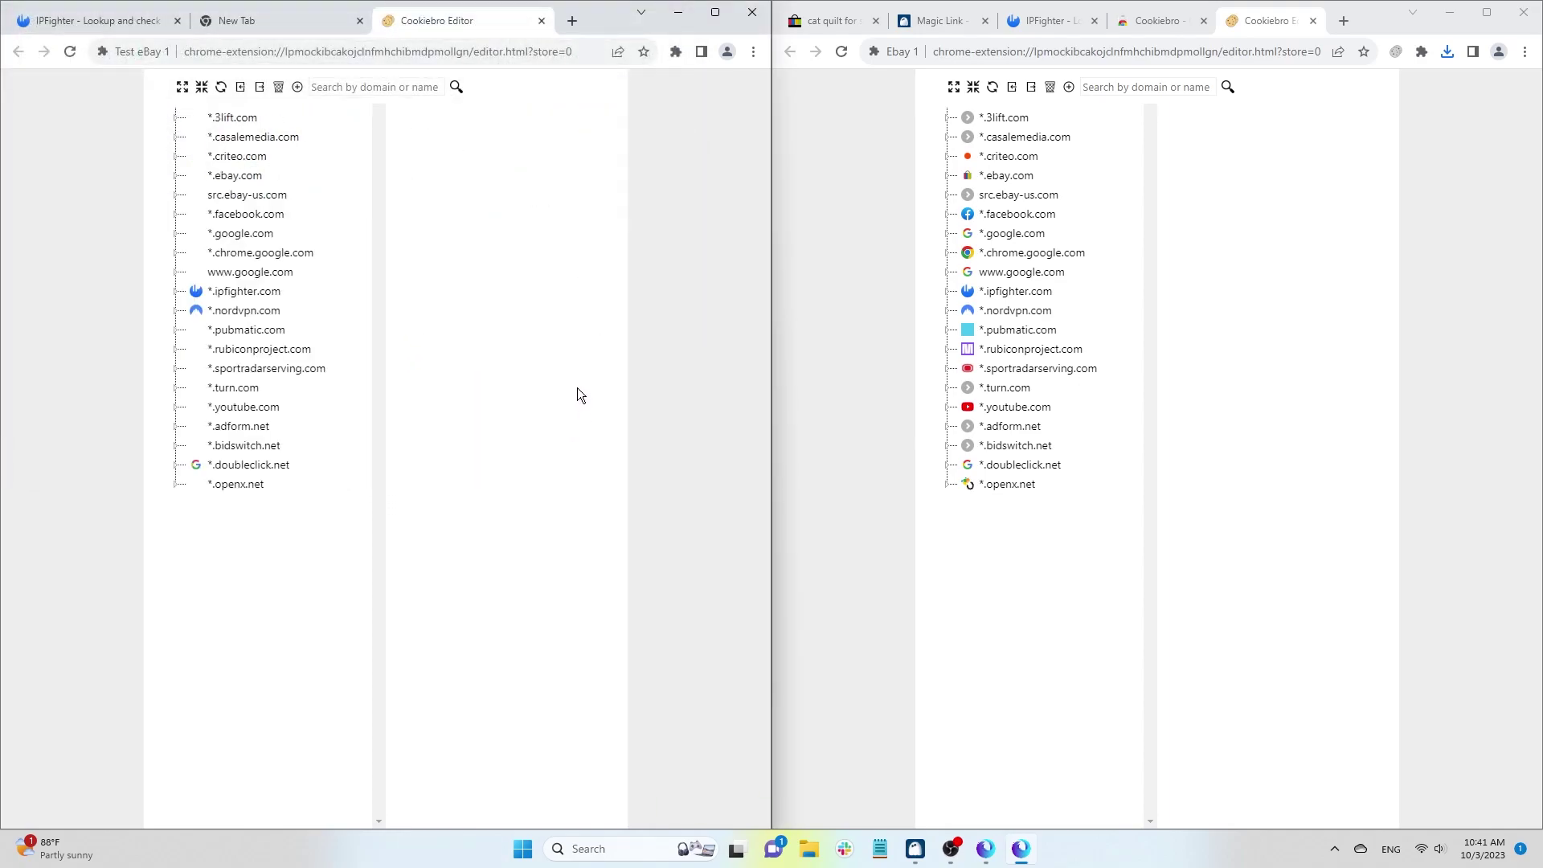